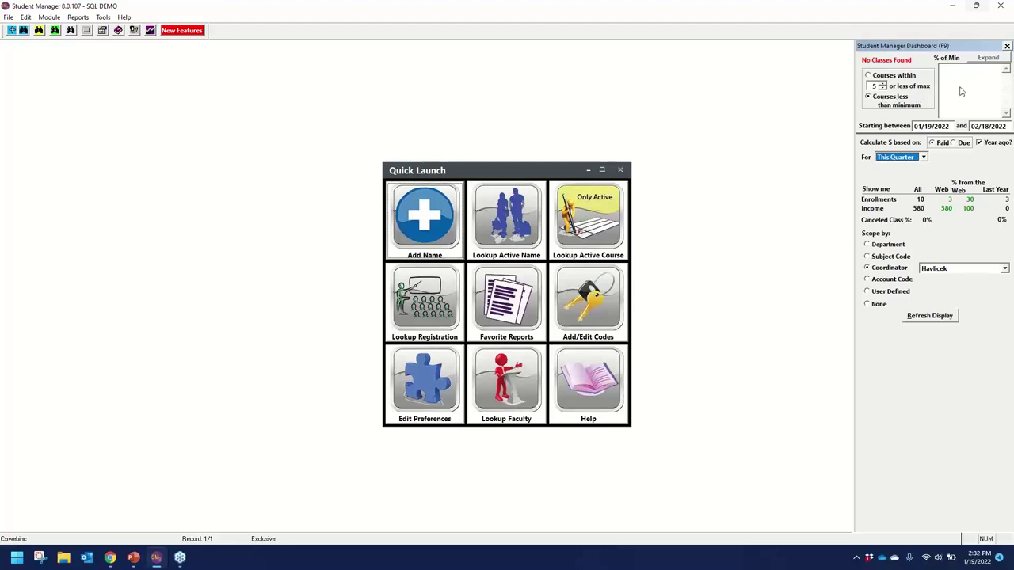
# Show below-minimum courses through end date 12/18/2022, refresh, and expand the 7 courses into a full grid.
pyautogui.click(887, 76)
pyautogui.click(868, 97)
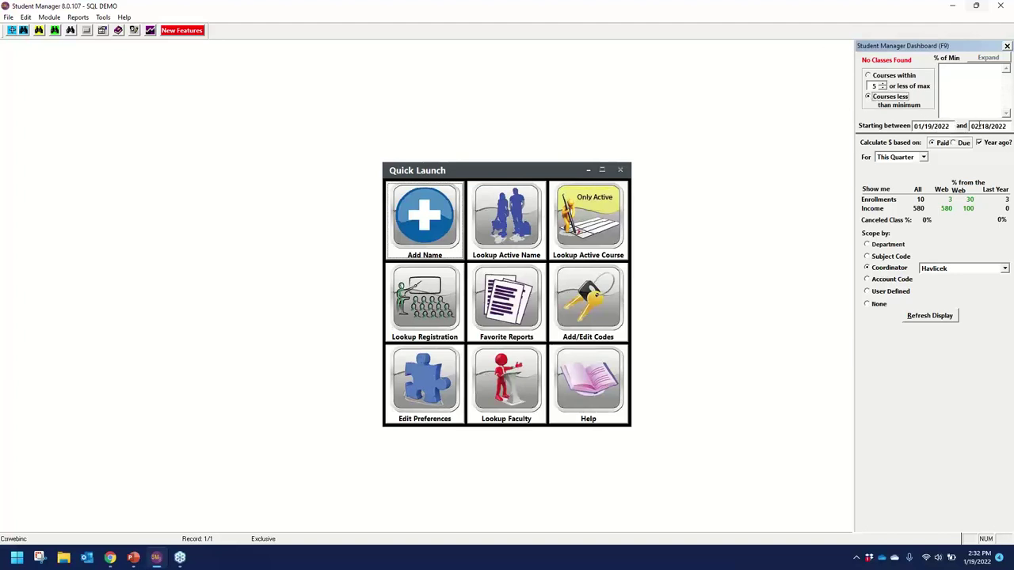
pyautogui.click(976, 126)
pyautogui.write('12')
pyautogui.press('Tab')
pyautogui.click(935, 320)
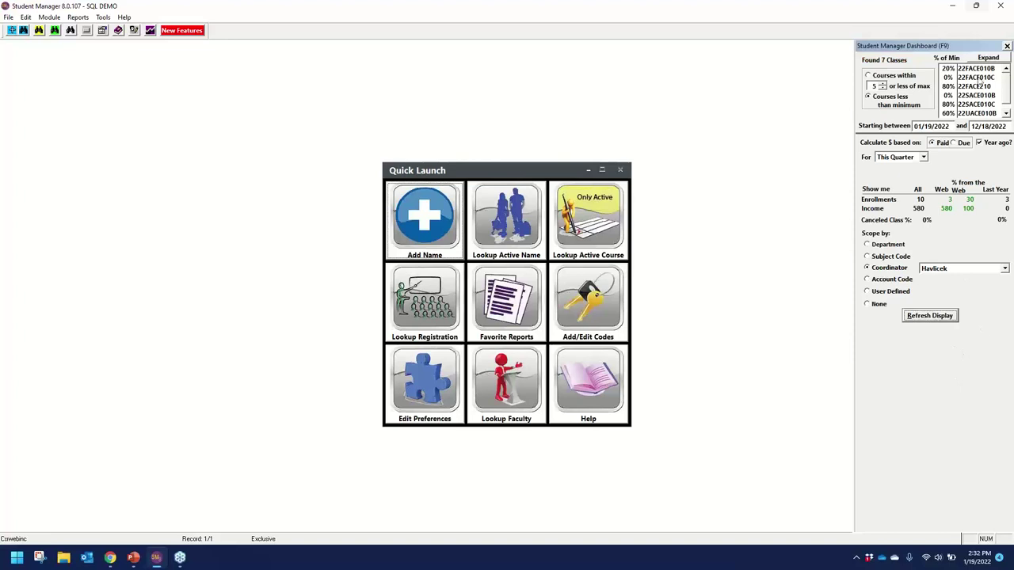
pyautogui.click(988, 58)
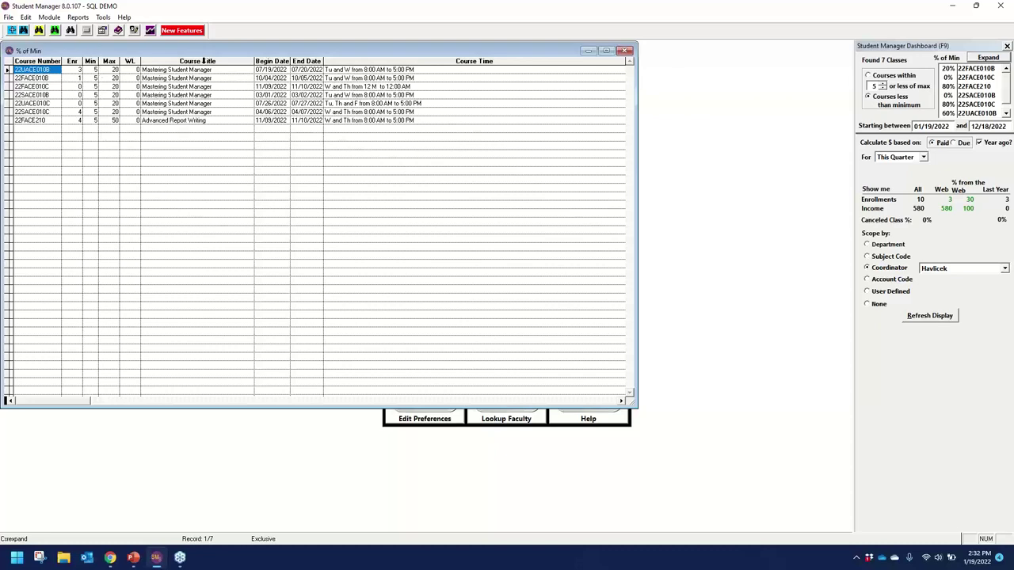
# Close the expanded % of Min course grid with Escape.
pyautogui.press('Escape')
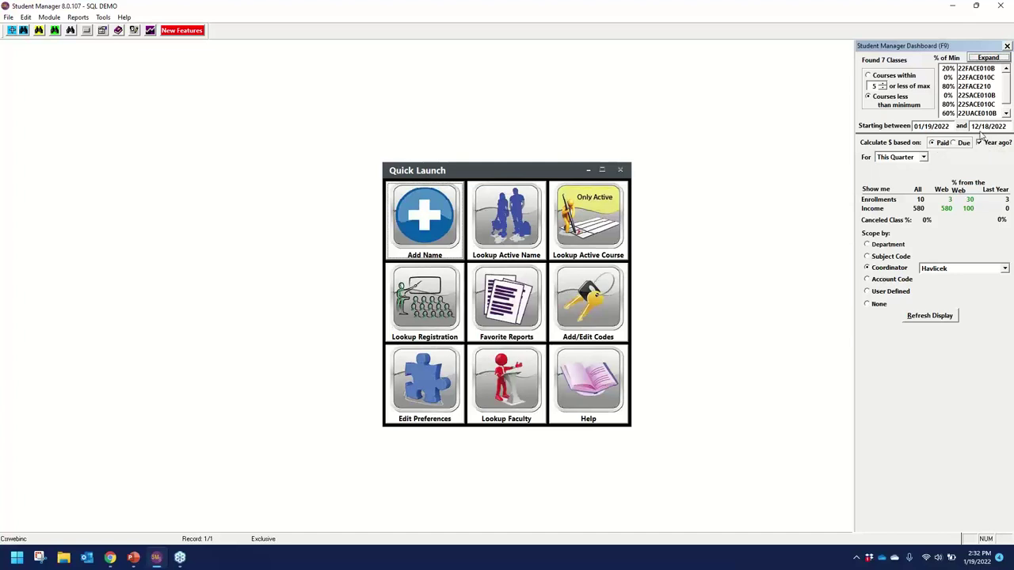
# Refresh the dashboard for Today with scope None, then for This Month.
pyautogui.click(923, 156)
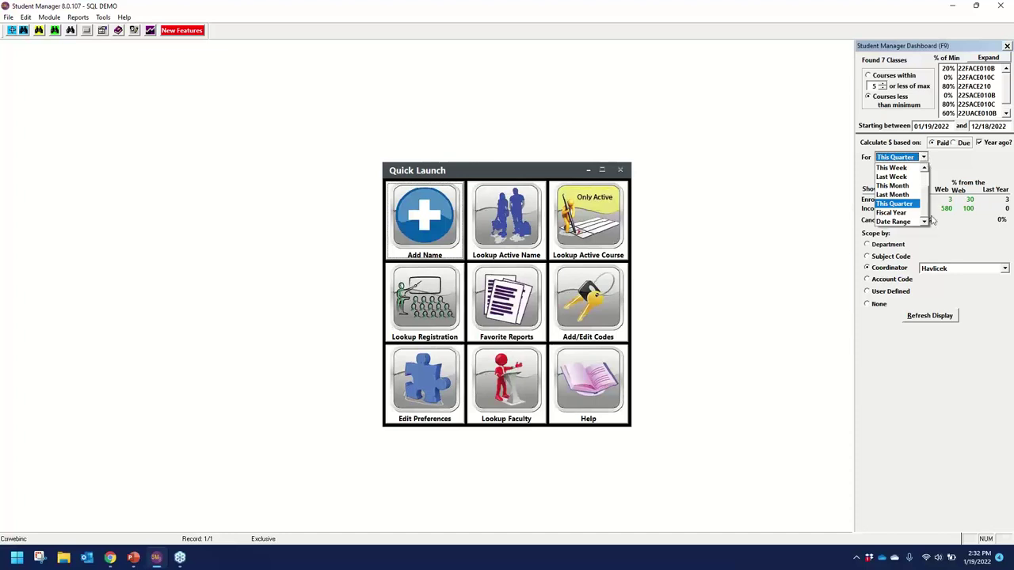
pyautogui.scroll(1, 928, 208)
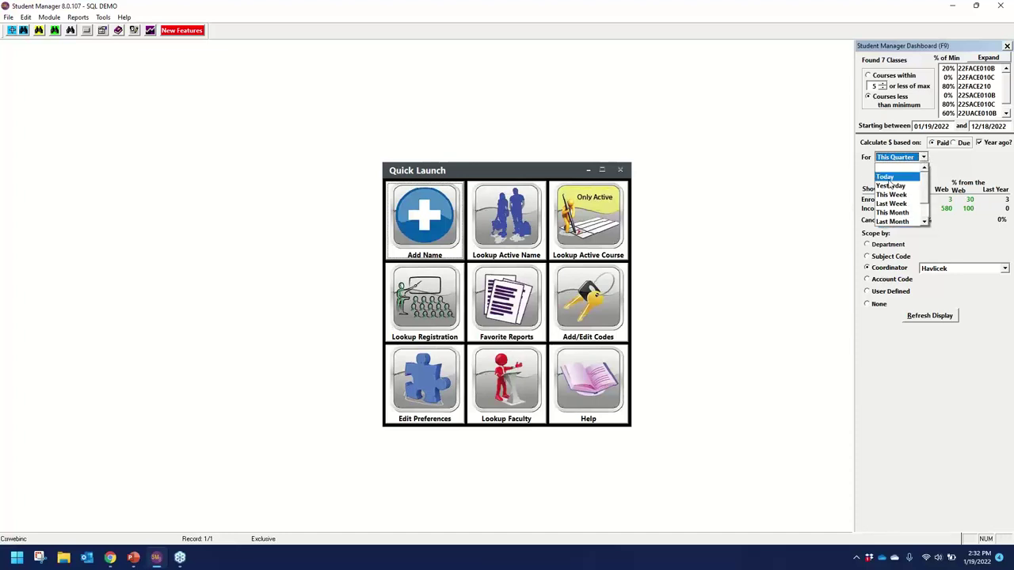
pyautogui.click(898, 176)
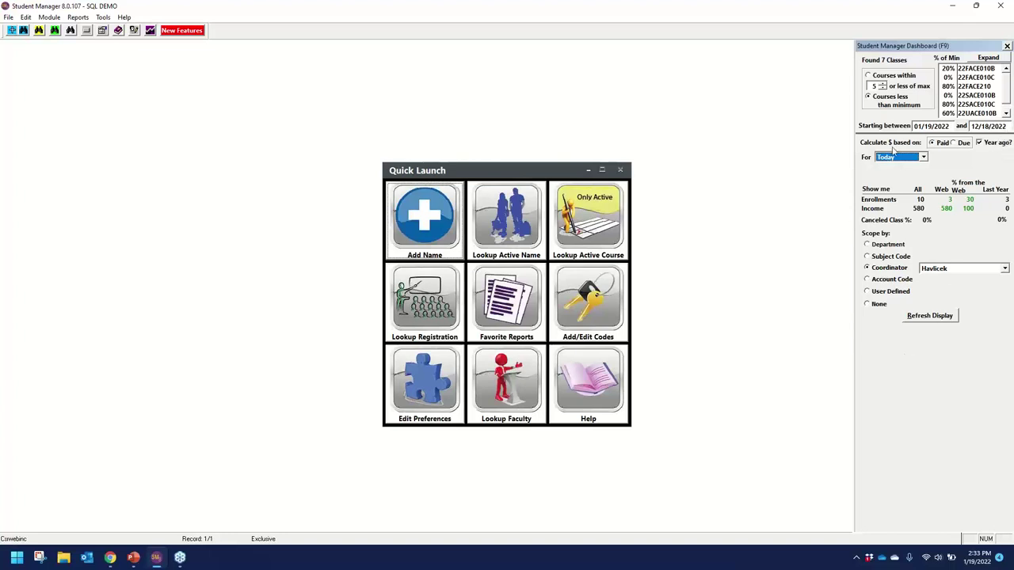
pyautogui.click(878, 305)
pyautogui.click(928, 318)
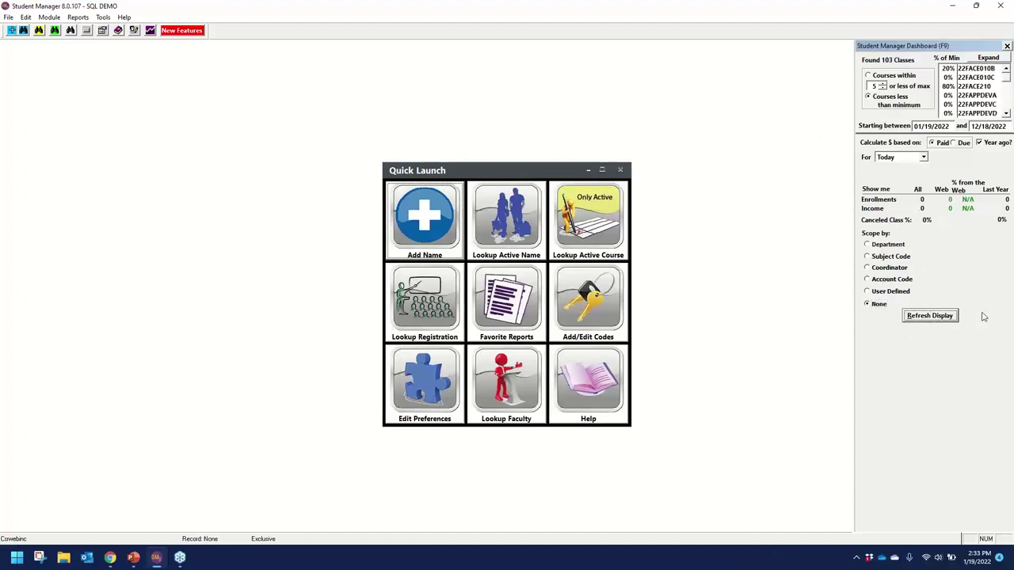
pyautogui.click(924, 157)
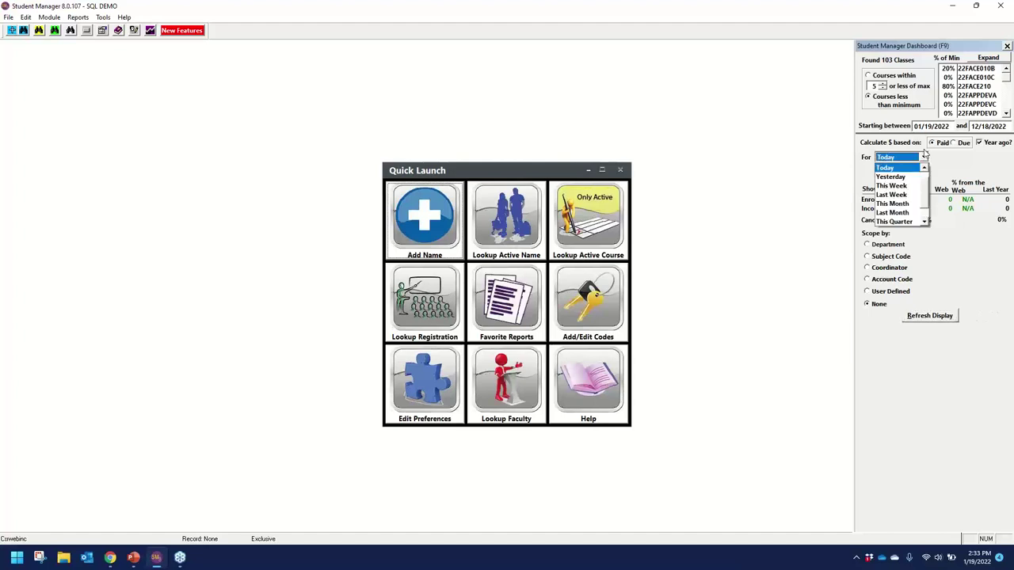
pyautogui.click(919, 204)
pyautogui.click(937, 317)
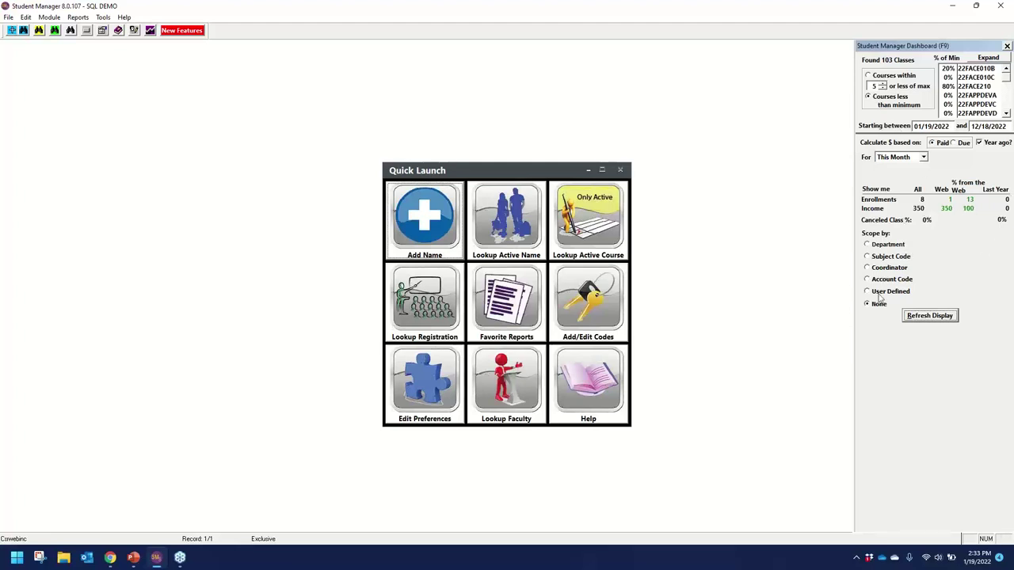
# Preview each Scope option (department, subject code, coordinator, user-defined), restore None, and close the dashboard.
pyautogui.click(906, 247)
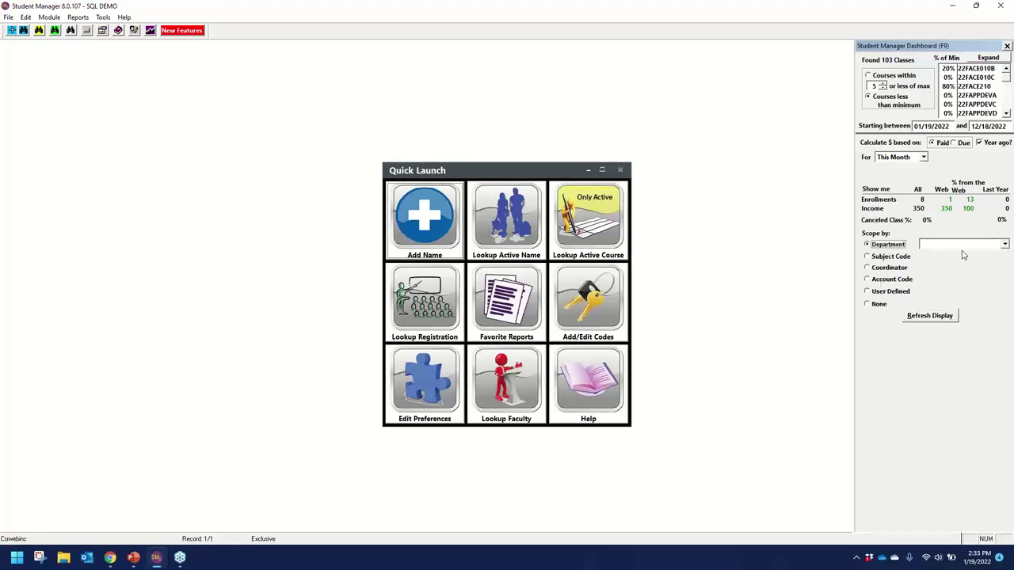
pyautogui.click(894, 258)
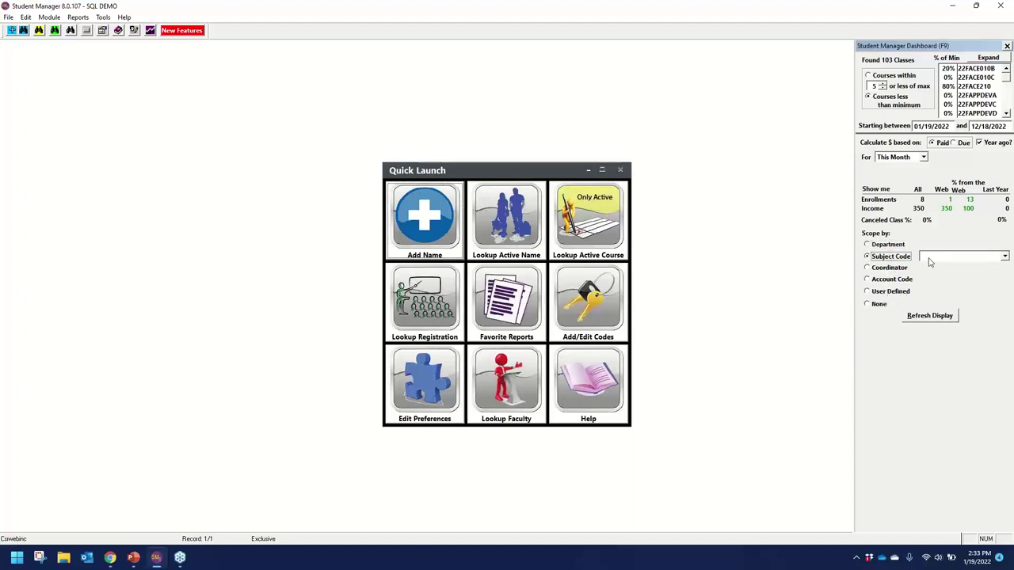
pyautogui.click(884, 270)
pyautogui.click(891, 292)
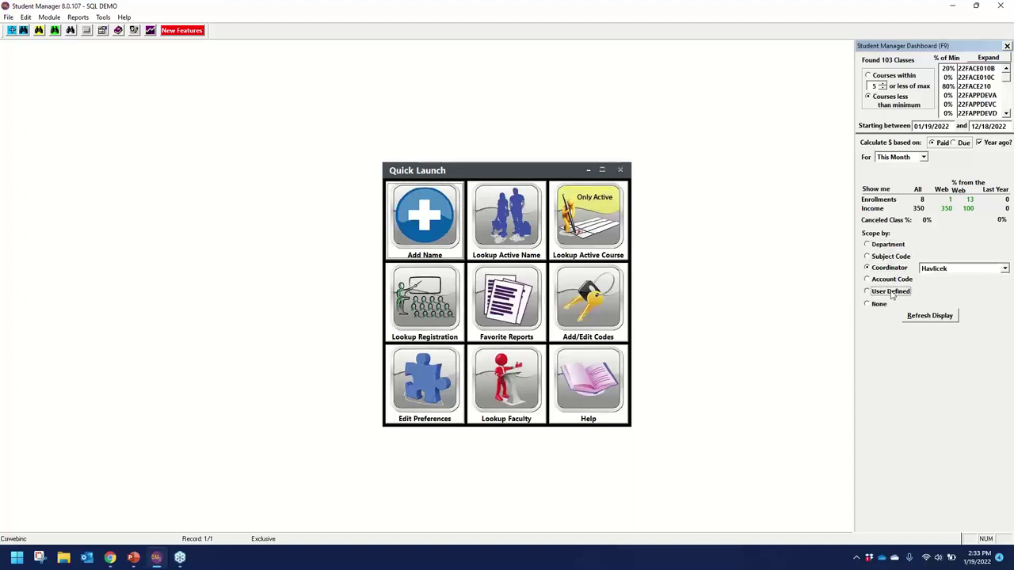
pyautogui.click(883, 245)
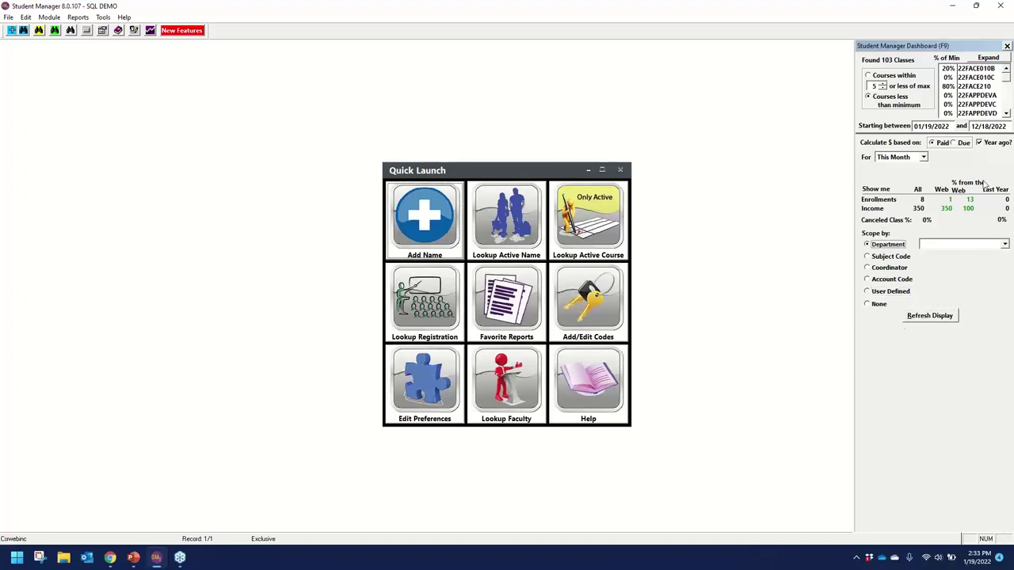
pyautogui.click(878, 305)
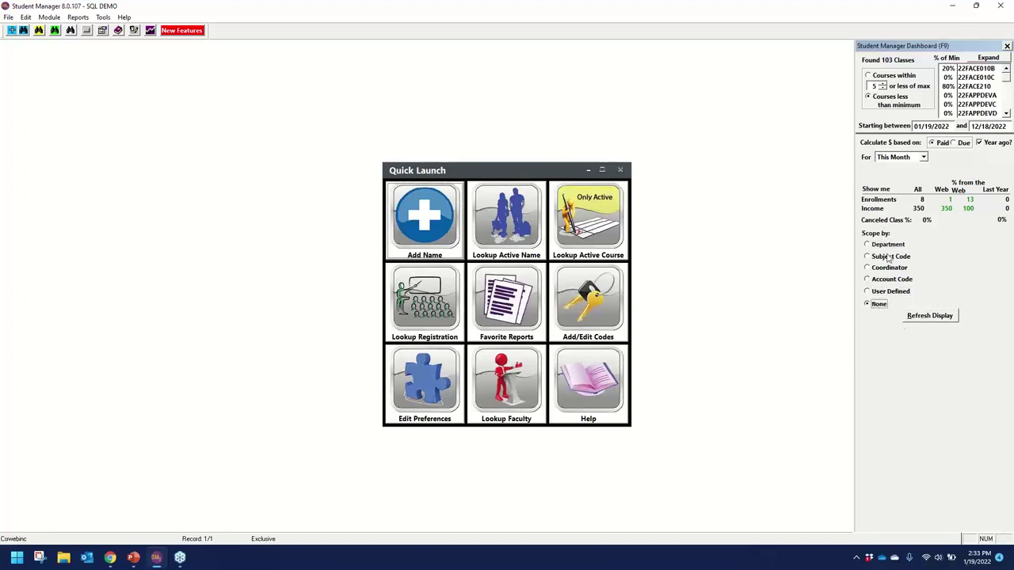
pyautogui.click(1007, 47)
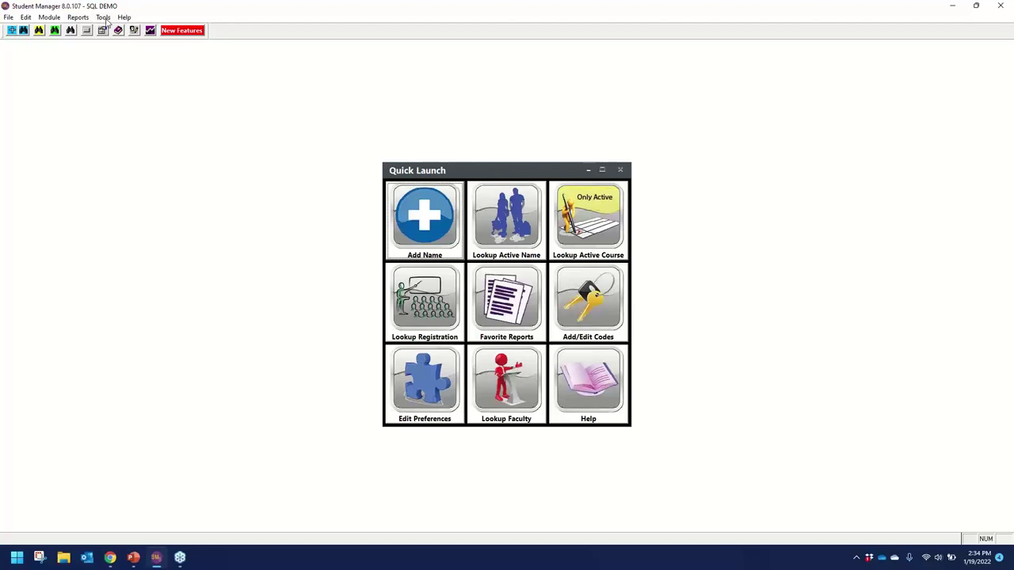
# Open Tools > Password Maintenance to view the current user's power level 6 access settings.
pyautogui.click(104, 18)
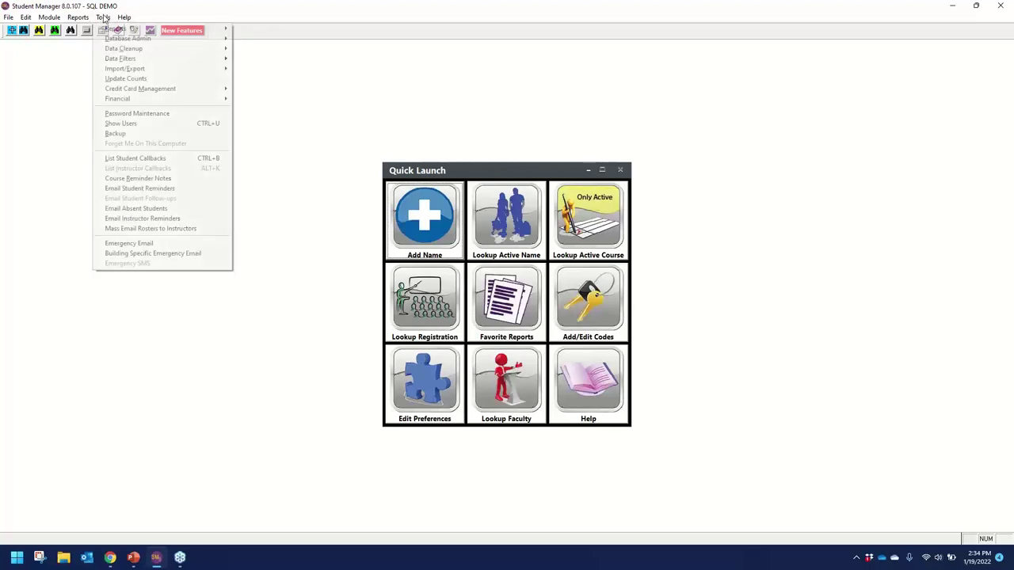
pyautogui.click(131, 115)
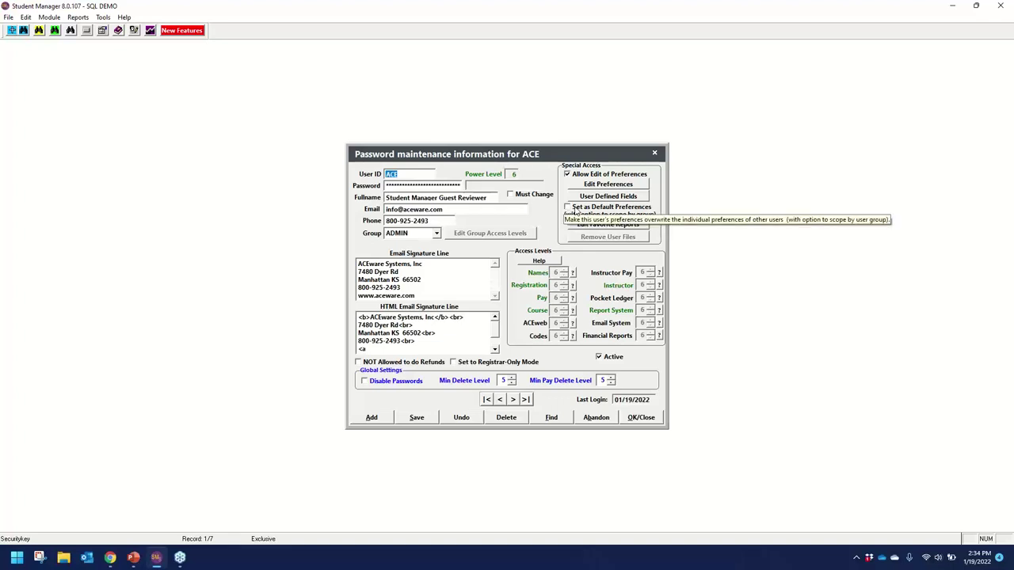
# Read the access level help, then find and open the PAYONLY user record with power level 1.
pyautogui.click(537, 262)
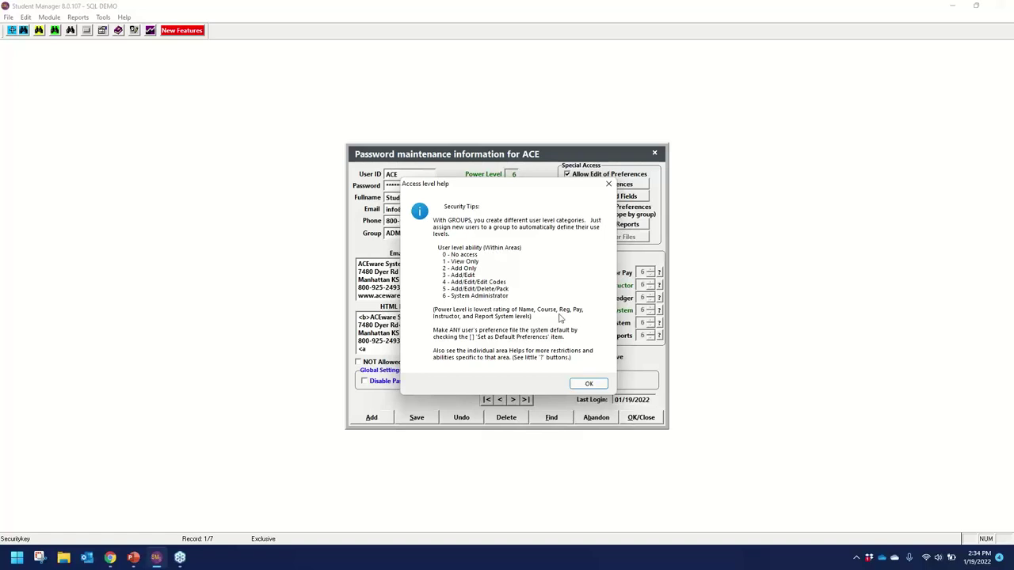
pyautogui.click(590, 384)
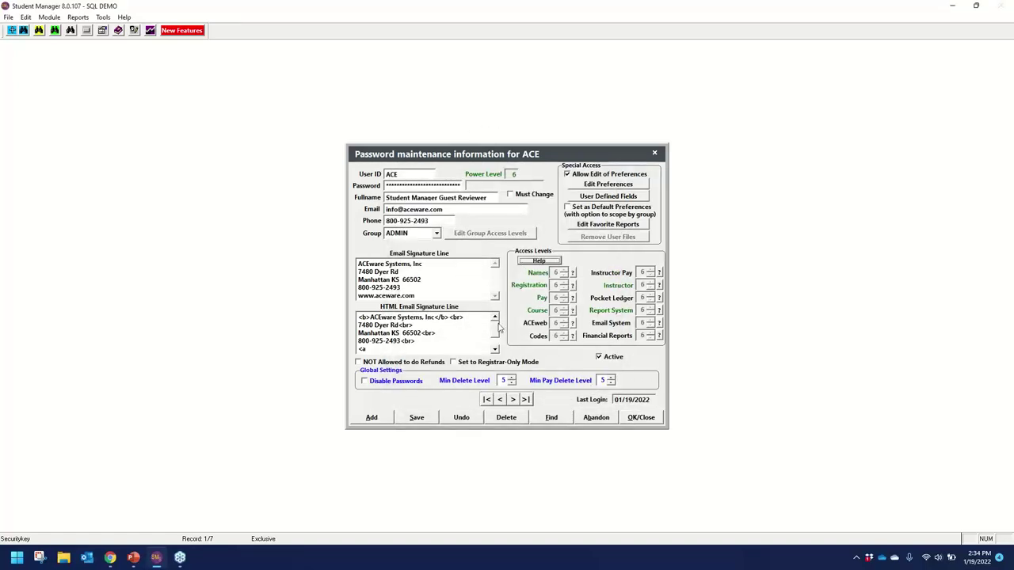
pyautogui.click(553, 419)
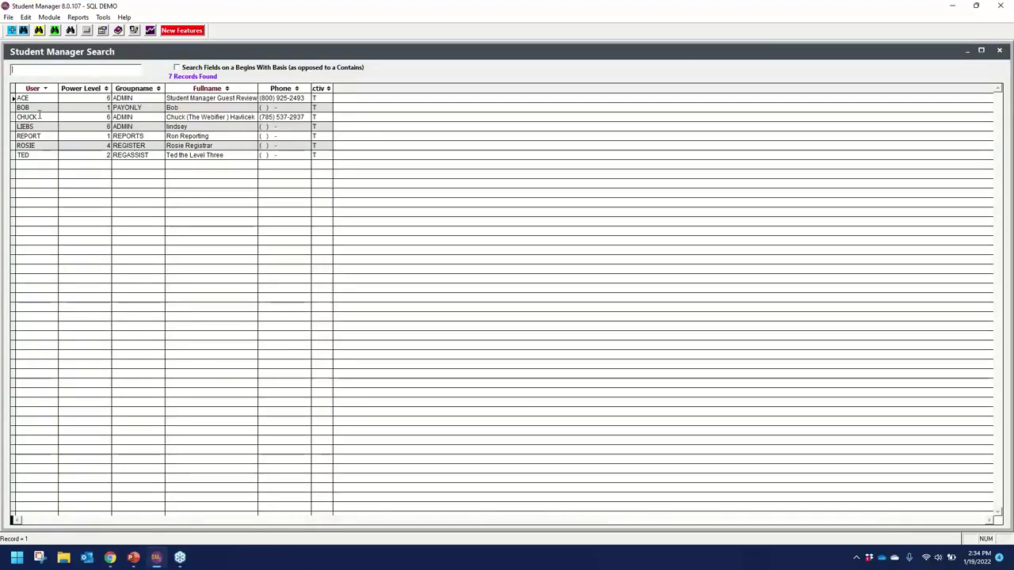
pyautogui.doubleClick(39, 116)
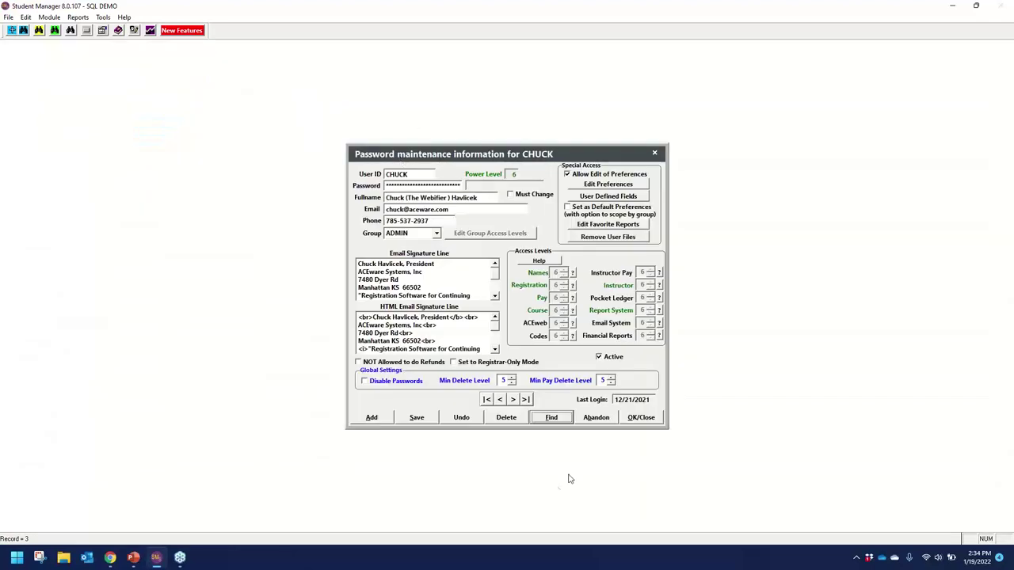
pyautogui.click(551, 417)
pyautogui.doubleClick(23, 106)
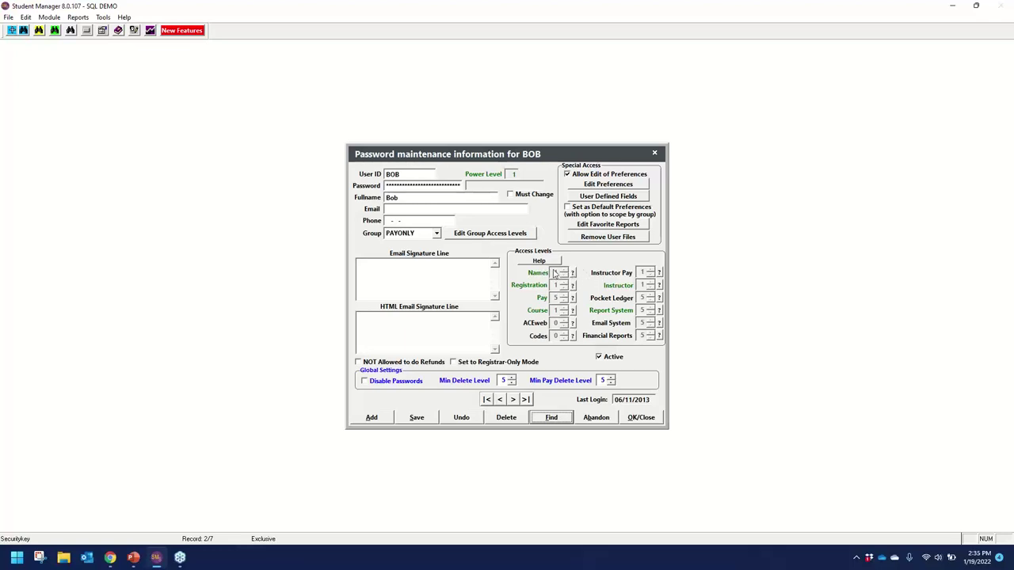
pyautogui.click(573, 273)
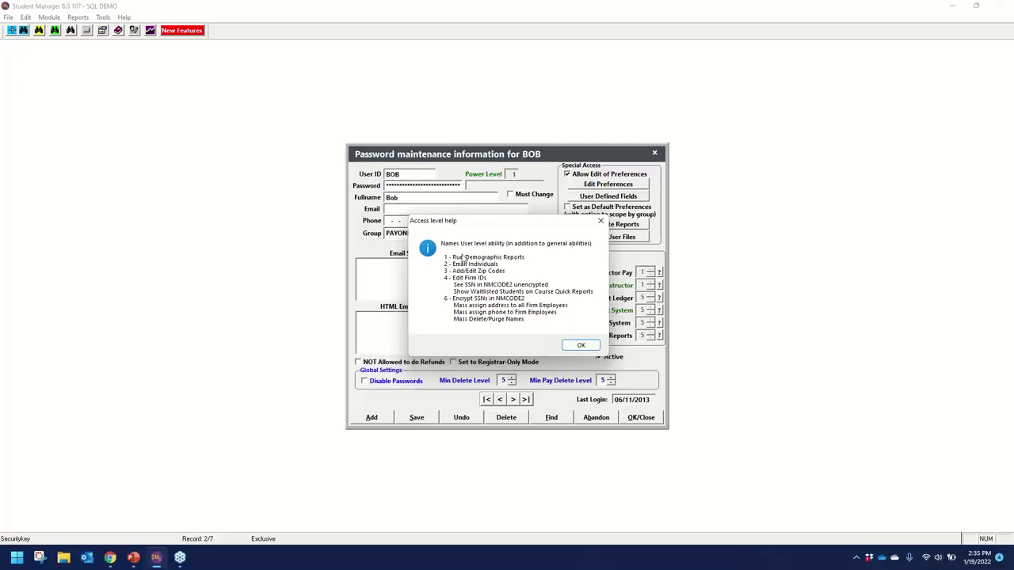
pyautogui.click(581, 345)
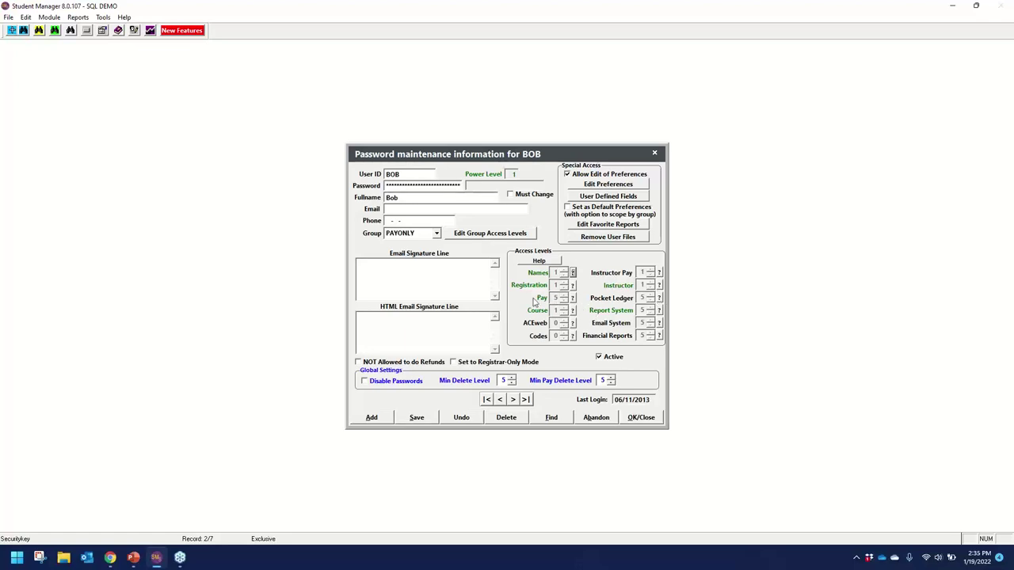
pyautogui.click(574, 310)
pyautogui.click(581, 331)
pyautogui.click(538, 260)
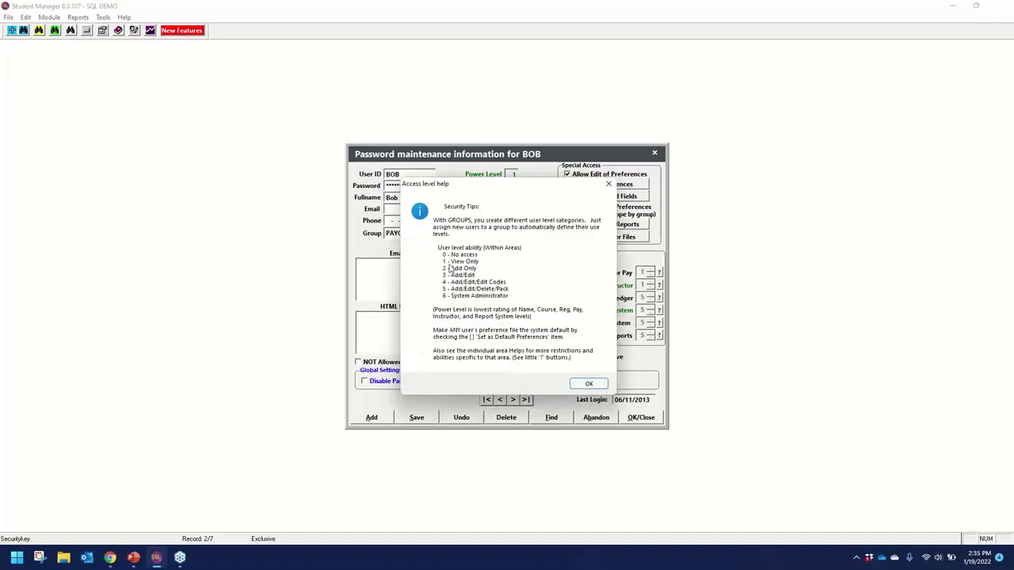
pyautogui.click(586, 383)
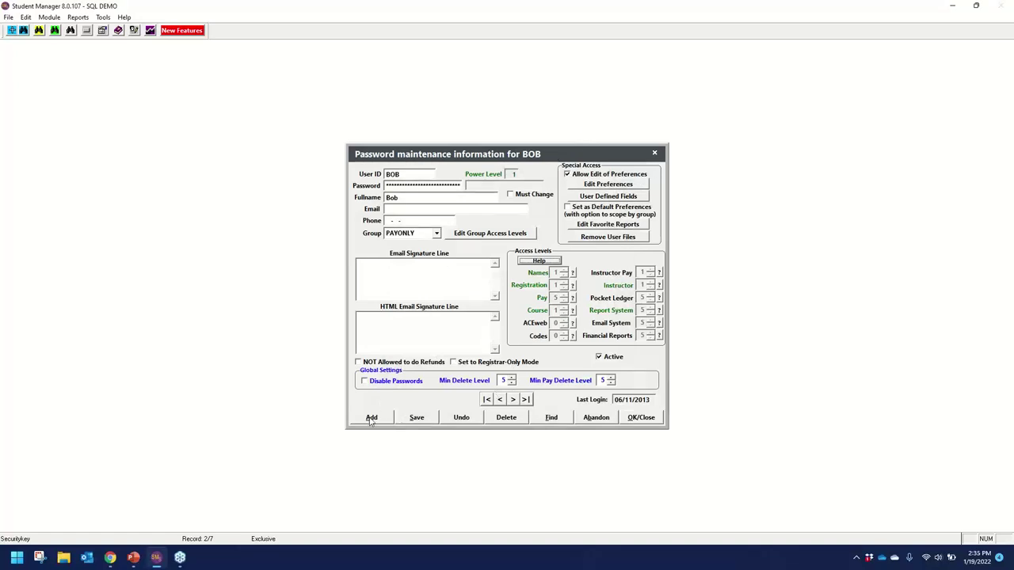
# Create a new user record with a login ID and a confirmed password.
pyautogui.click(372, 419)
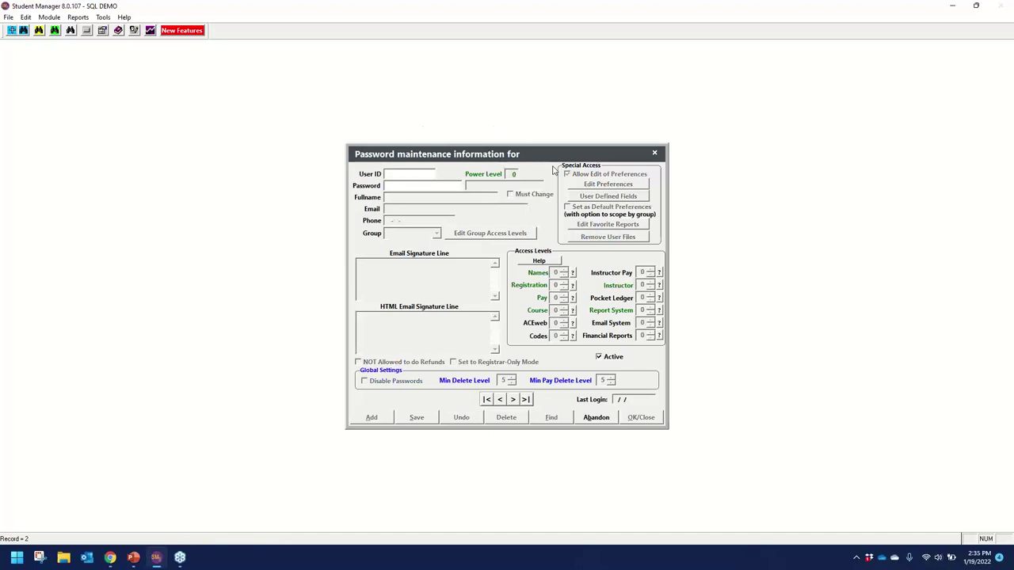
pyautogui.write('MATTHEW')
pyautogui.press('Tab')
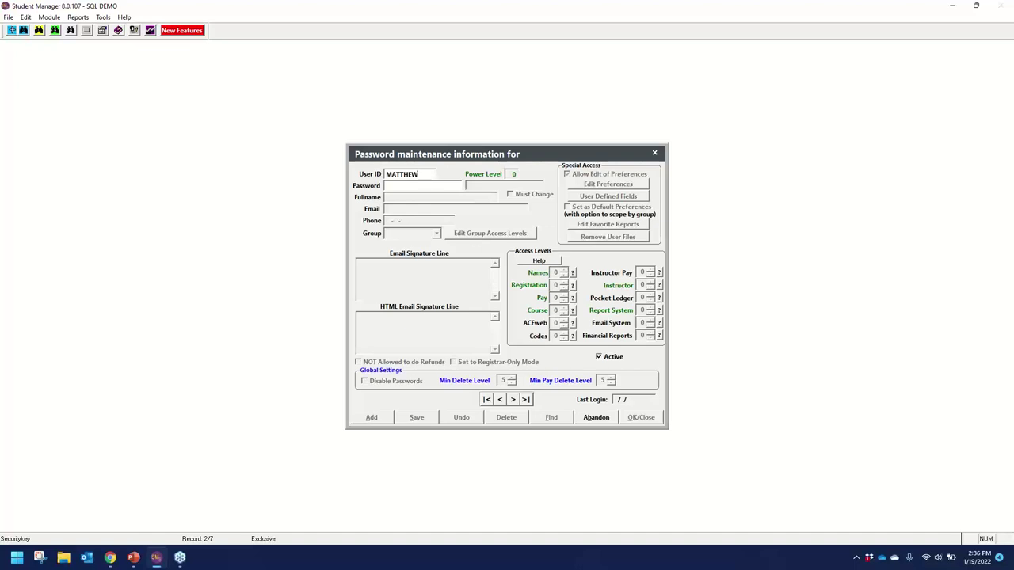
pyautogui.click(387, 185)
pyautogui.press('Tab')
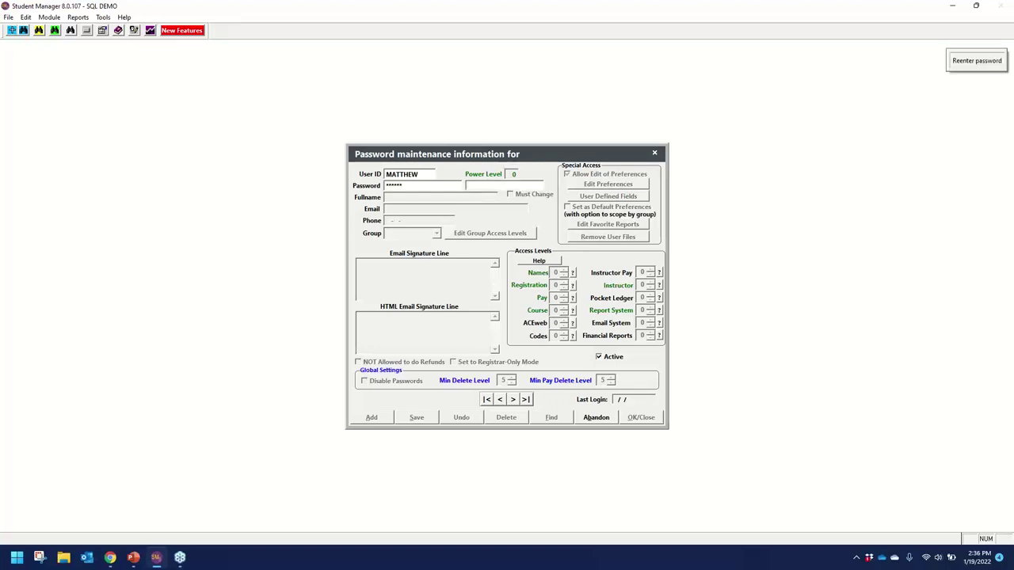
pyautogui.write('*')
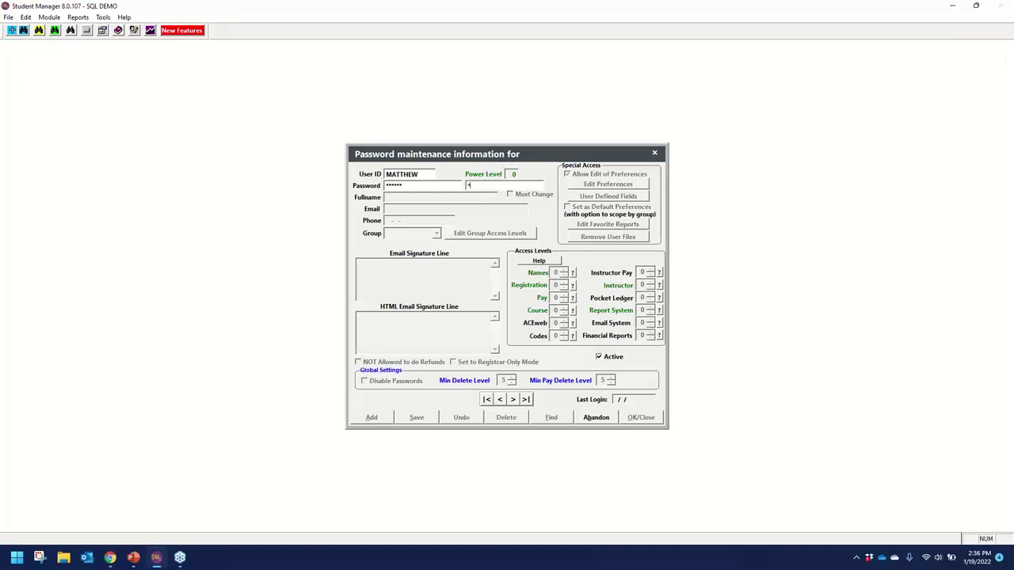
pyautogui.press('Return')
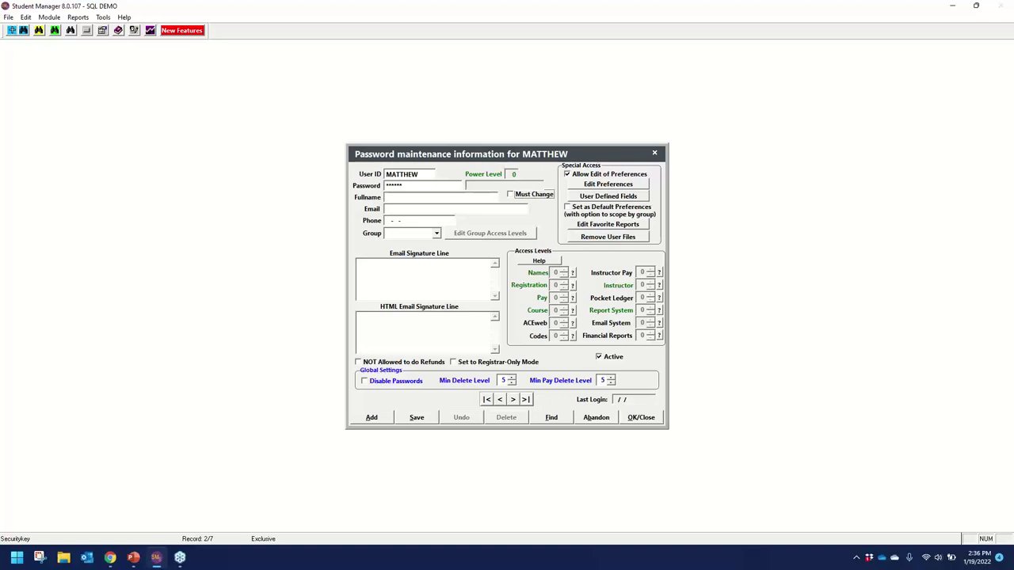
# Require a password change, enter the user's full name, and assign the PAYONLY group after trying XCUSTOM.
pyautogui.click(511, 196)
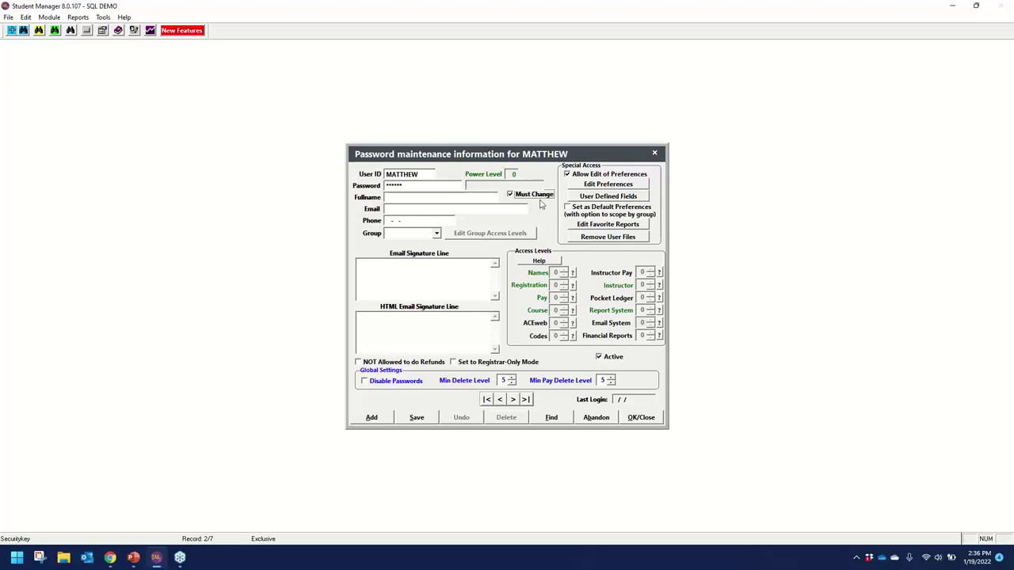
pyautogui.click(408, 199)
pyautogui.write('Matthew')
pyautogui.click(436, 234)
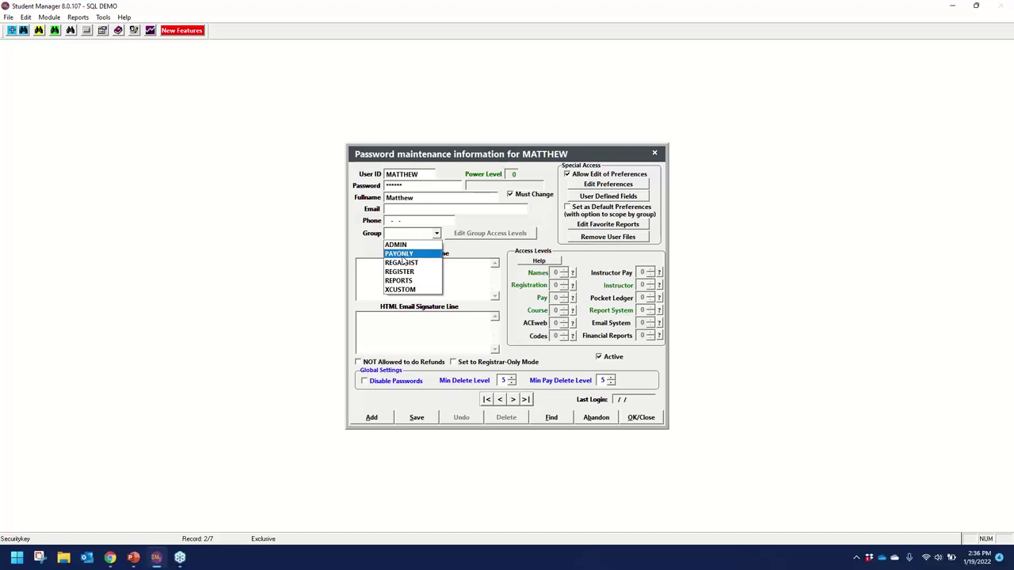
pyautogui.click(404, 255)
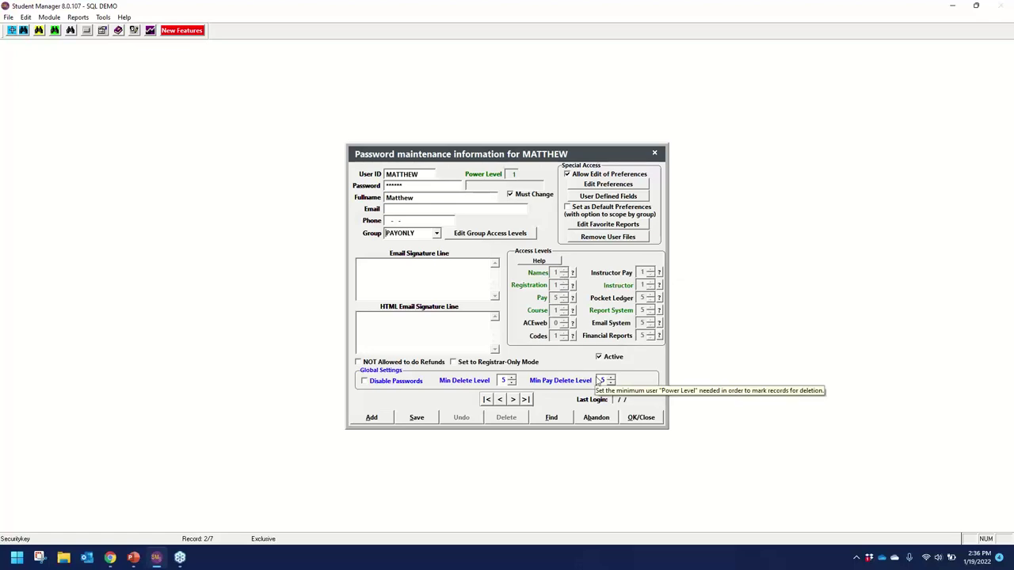
pyautogui.click(434, 234)
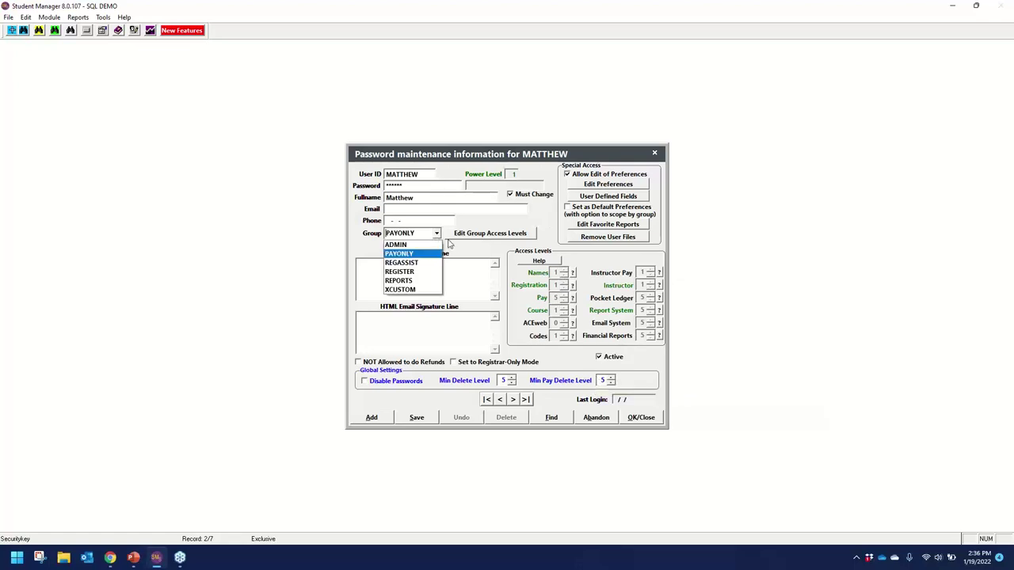
pyautogui.click(408, 289)
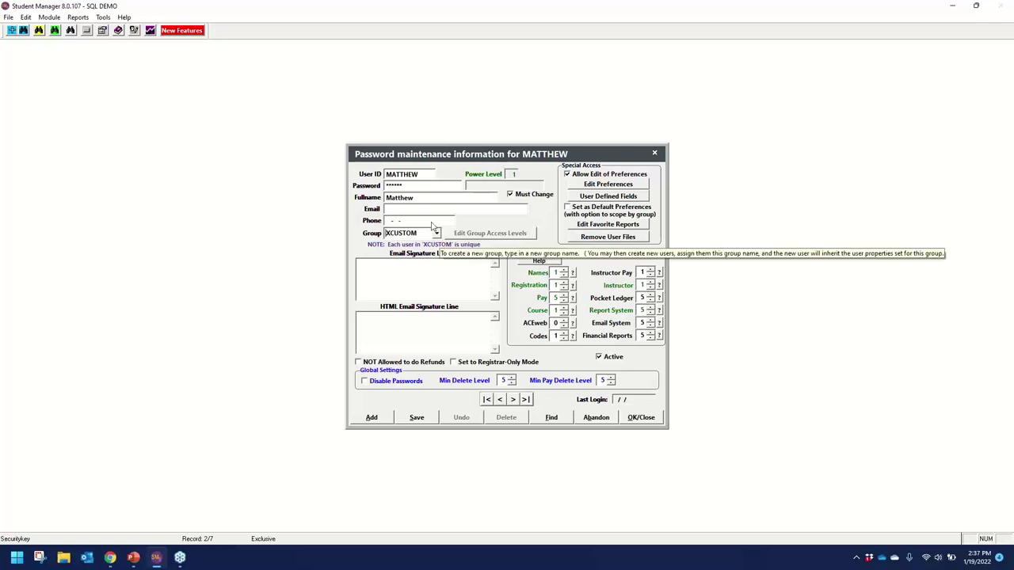
pyautogui.click(436, 234)
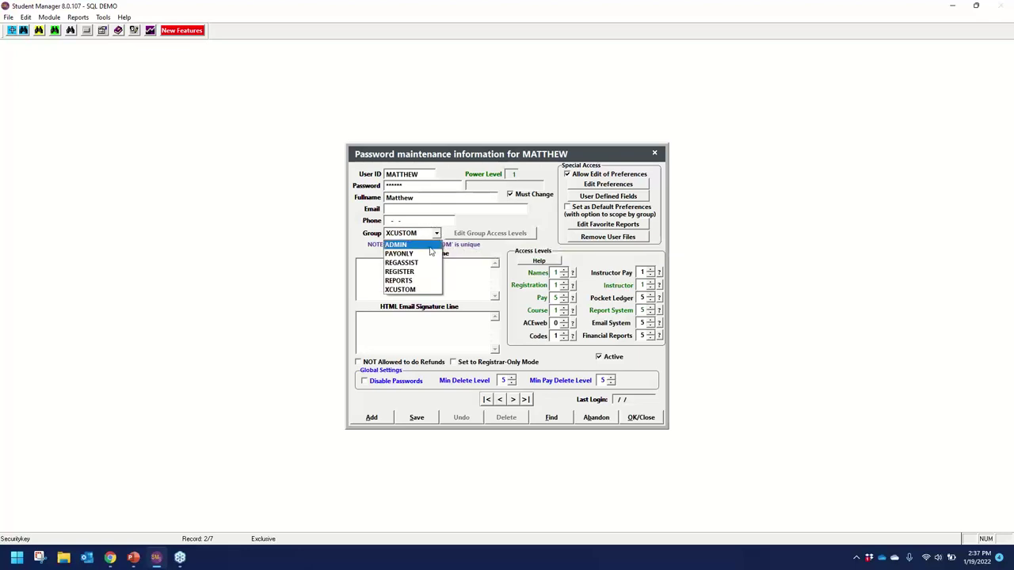
pyautogui.click(429, 253)
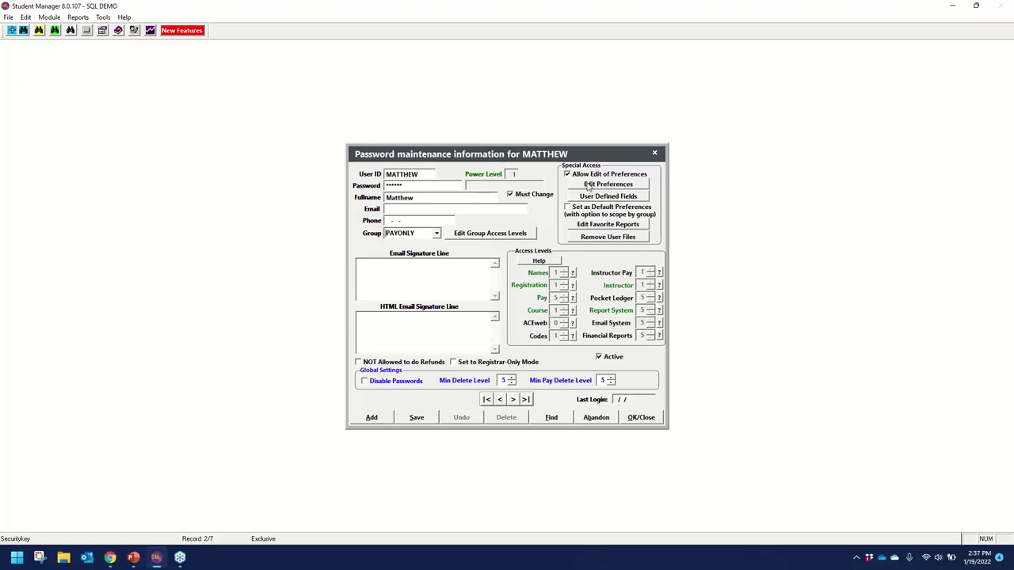
# In Pay preferences, enable Show AW Pendings with Include Void, Set payment amount, and Assign Invoice #.
pyautogui.click(590, 186)
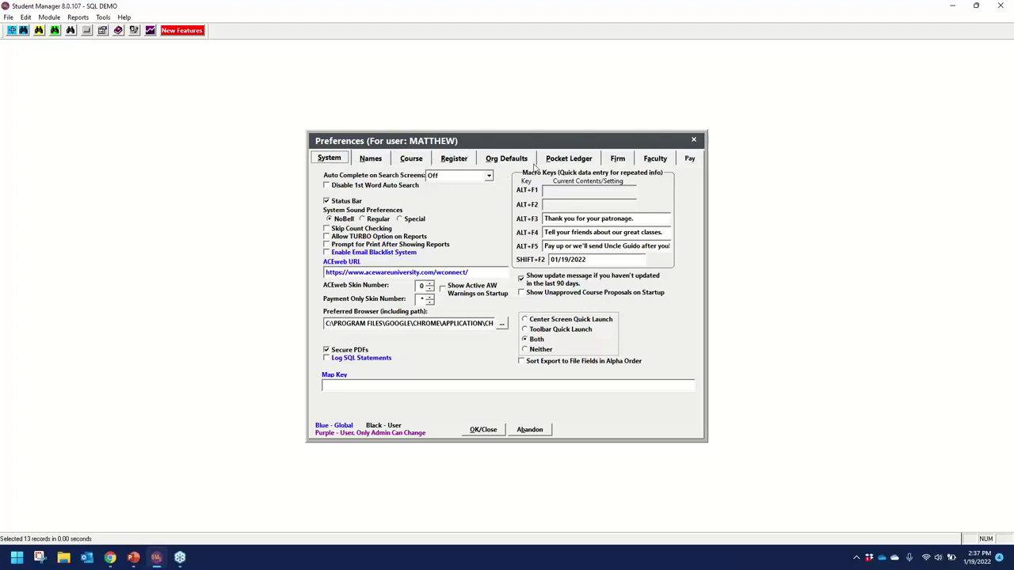
pyautogui.click(689, 158)
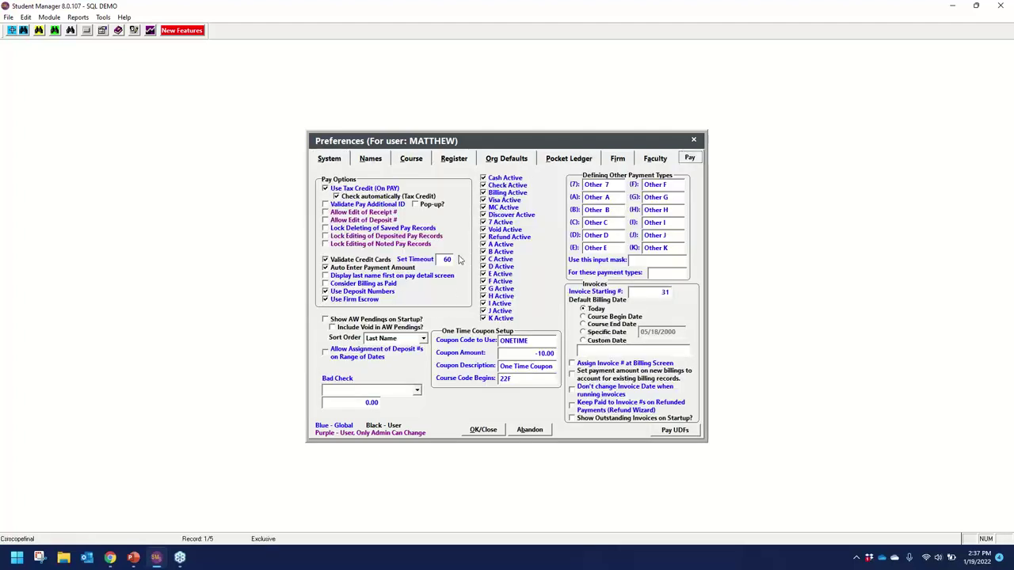
pyautogui.click(326, 320)
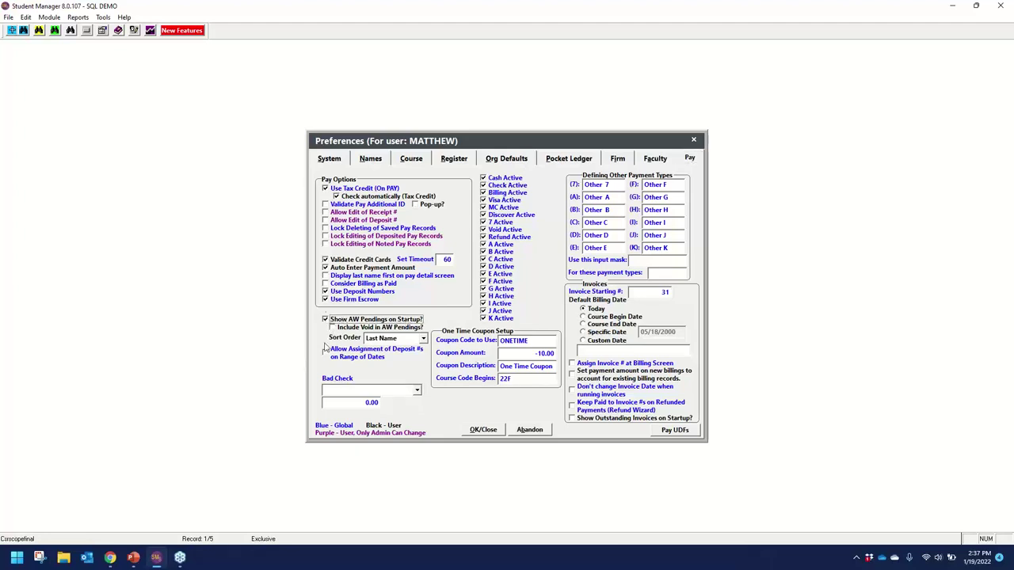
pyautogui.click(333, 327)
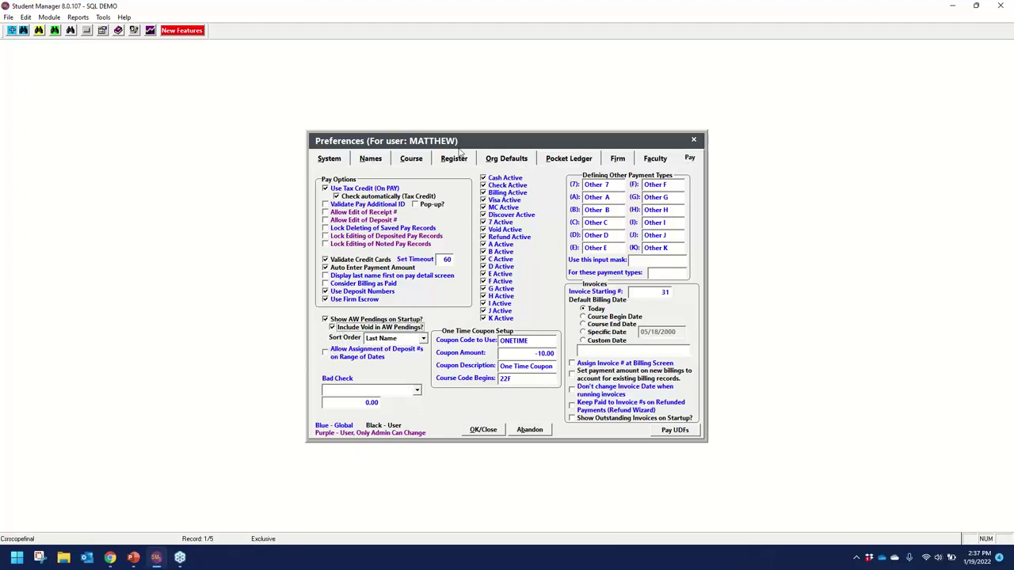
pyautogui.moveTo(459, 141)
pyautogui.mouseDown()
pyautogui.moveTo(559, 199)
pyautogui.moveTo(446, 131)
pyautogui.moveTo(446, 159)
pyautogui.moveTo(469, 149)
pyautogui.mouseUp()
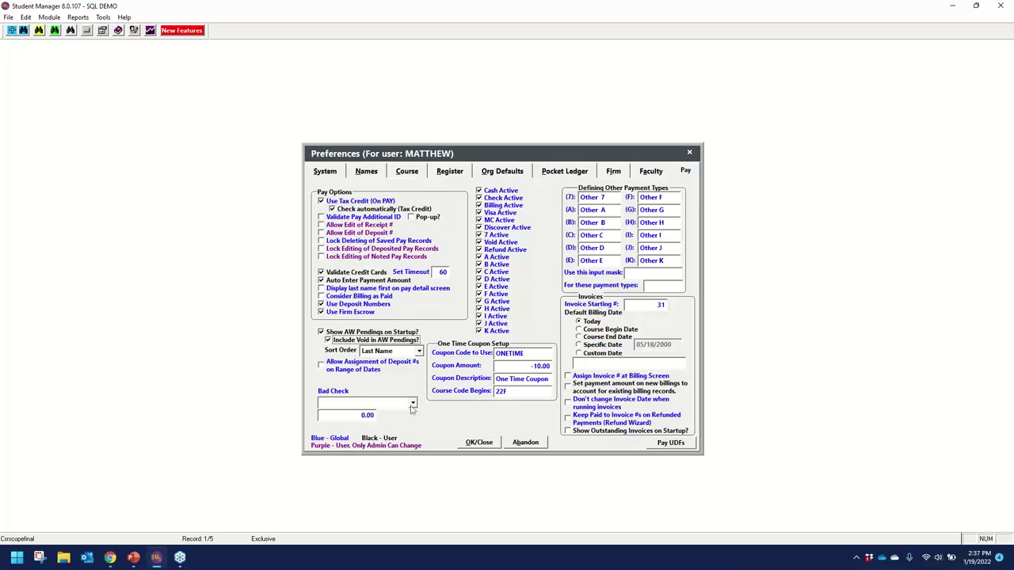
pyautogui.click(567, 384)
pyautogui.click(568, 377)
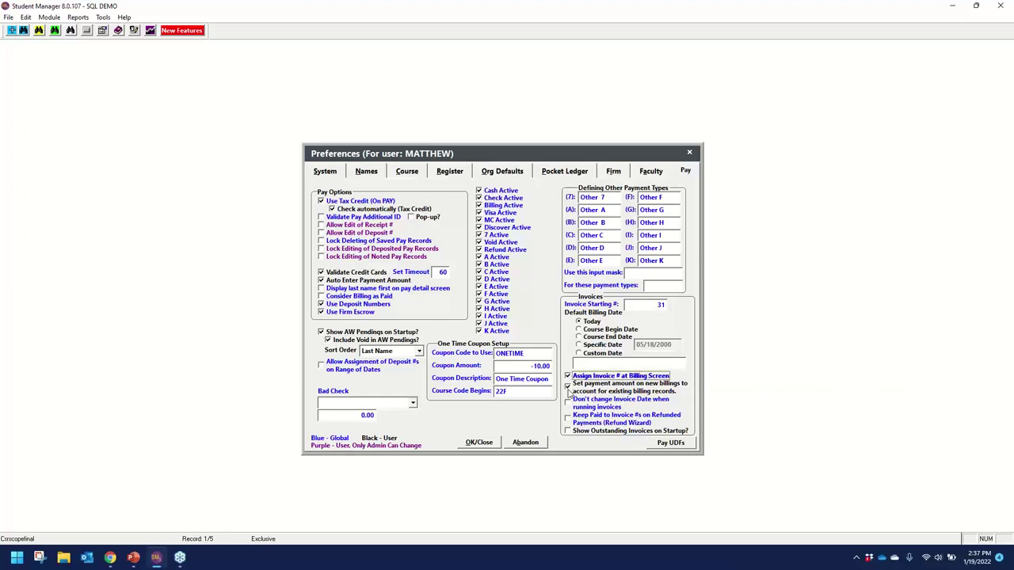
pyautogui.click(479, 446)
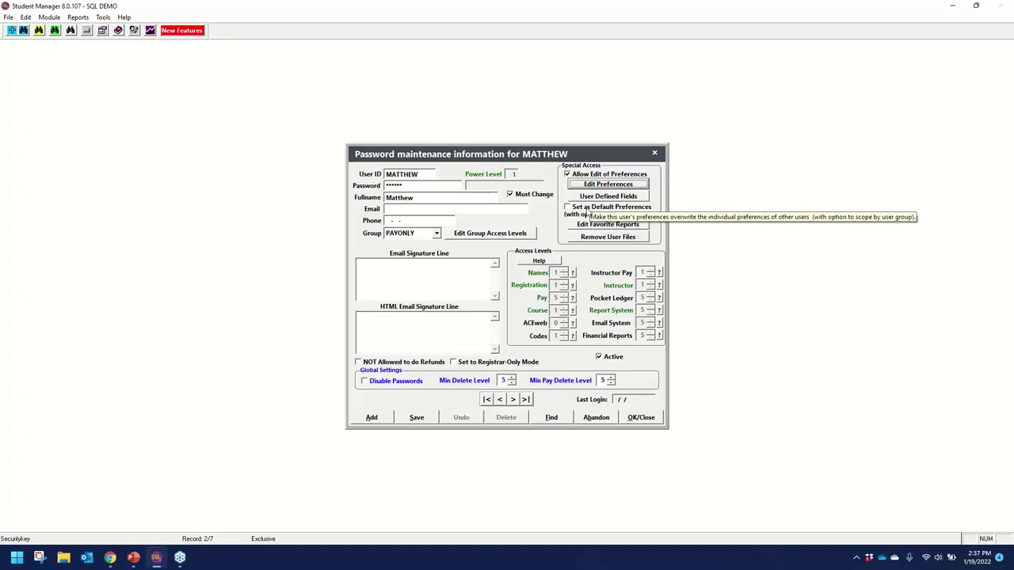
# Save the user with preferences as default for PAYONLY group users only, then list all 8 users.
pyautogui.click(568, 209)
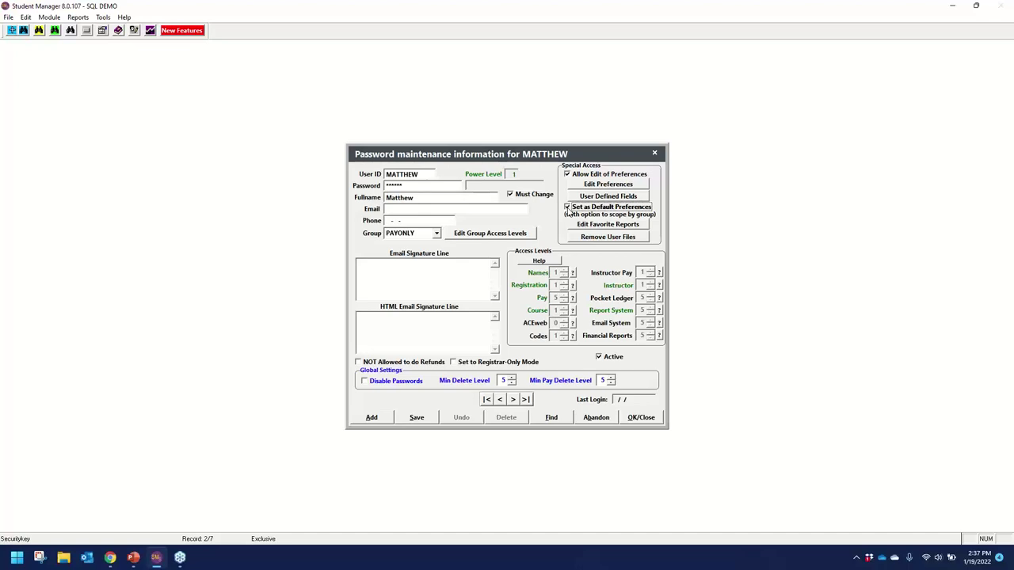
pyautogui.press('Tab')
pyautogui.click(418, 418)
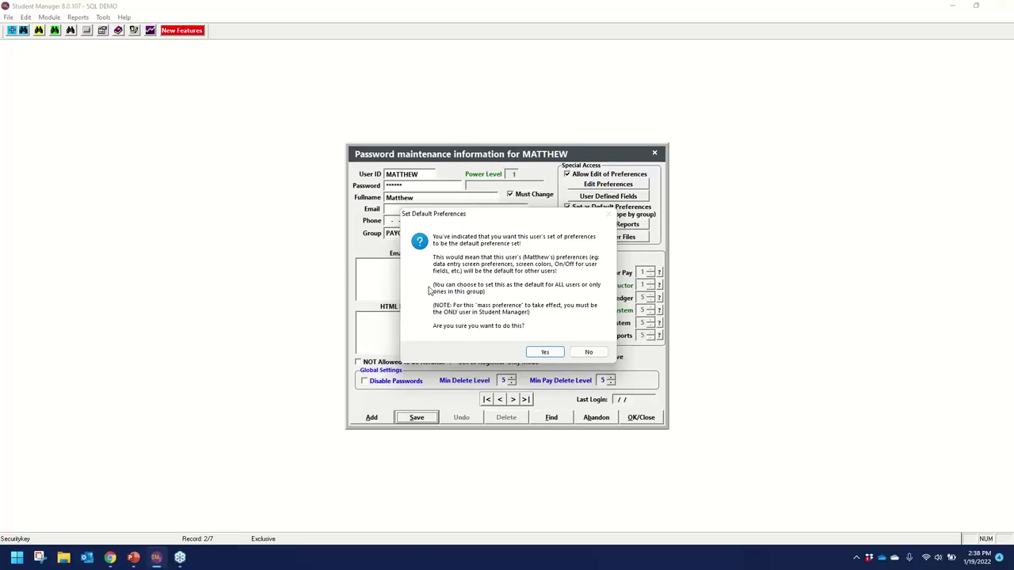
pyautogui.click(544, 352)
pyautogui.click(544, 352)
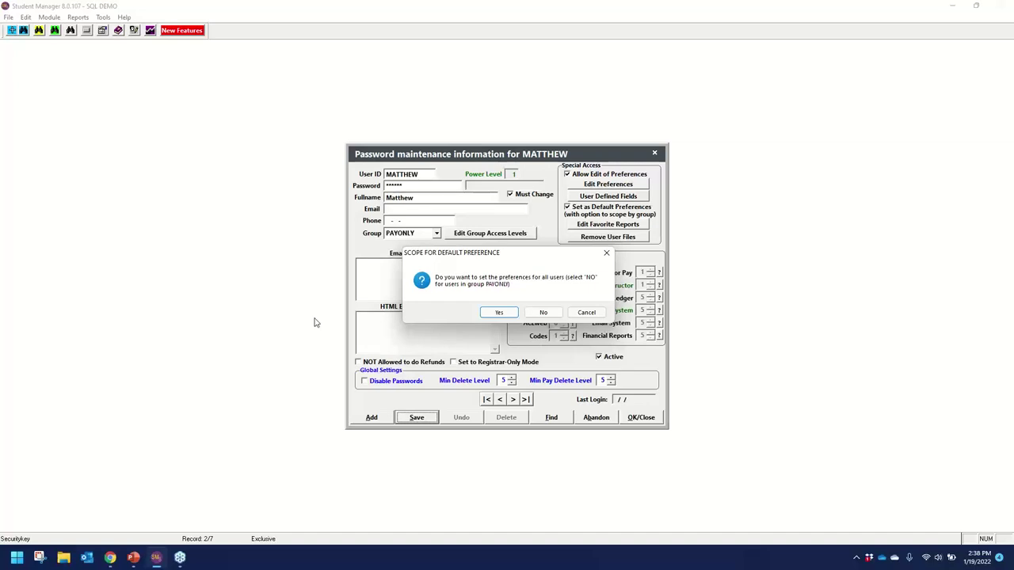
pyautogui.click(544, 320)
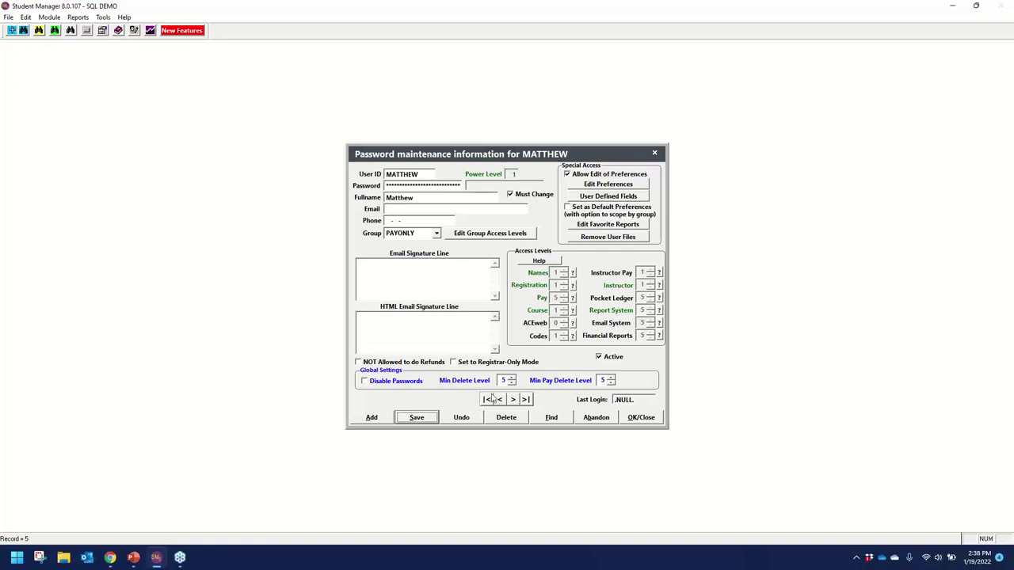
pyautogui.click(553, 418)
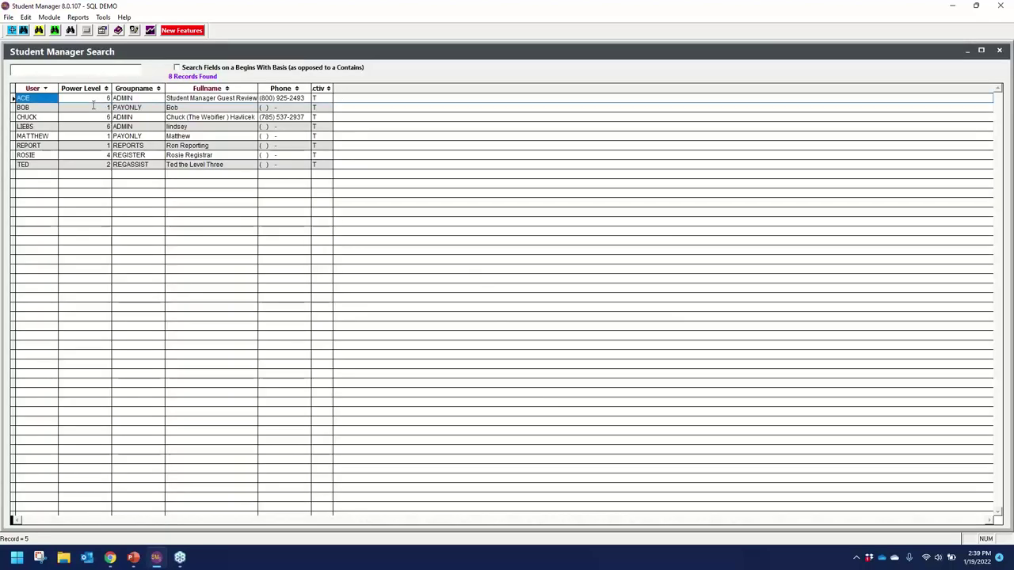
# Check another PAYONLY user's Pay preferences match the new defaults, then close user maintenance.
pyautogui.doubleClick(92, 107)
pyautogui.click(587, 185)
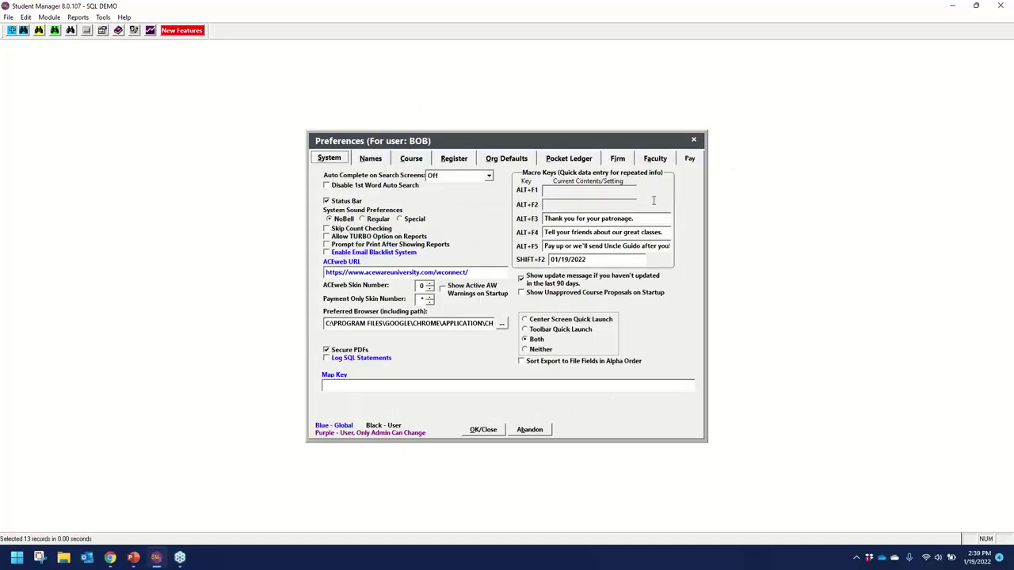
pyautogui.click(687, 161)
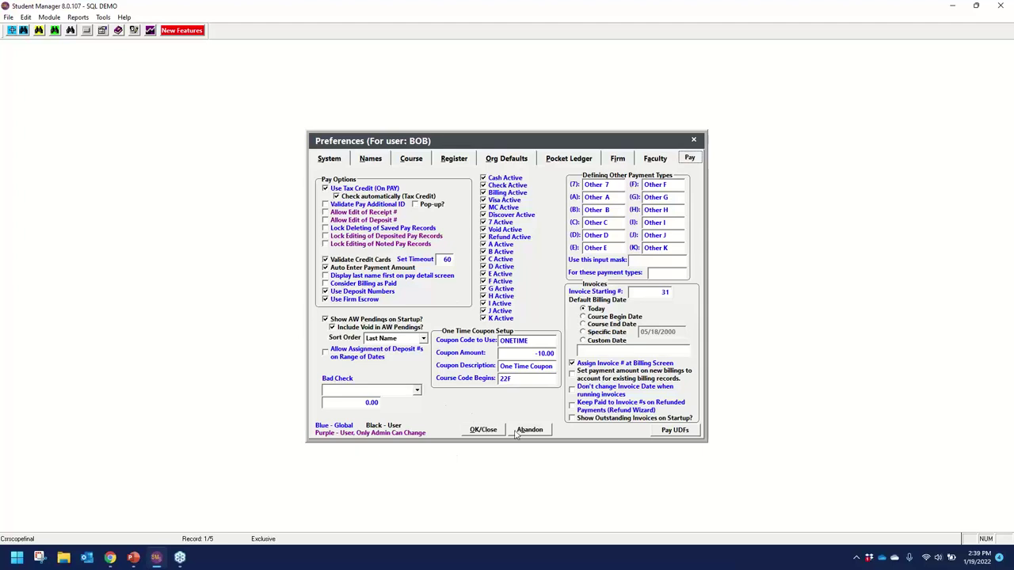
pyautogui.click(485, 431)
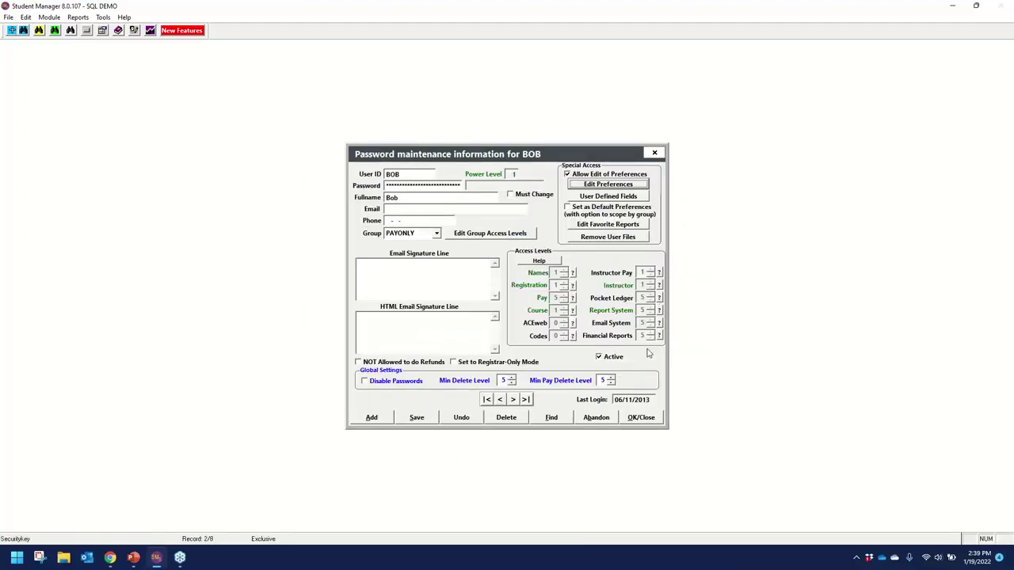
pyautogui.click(646, 417)
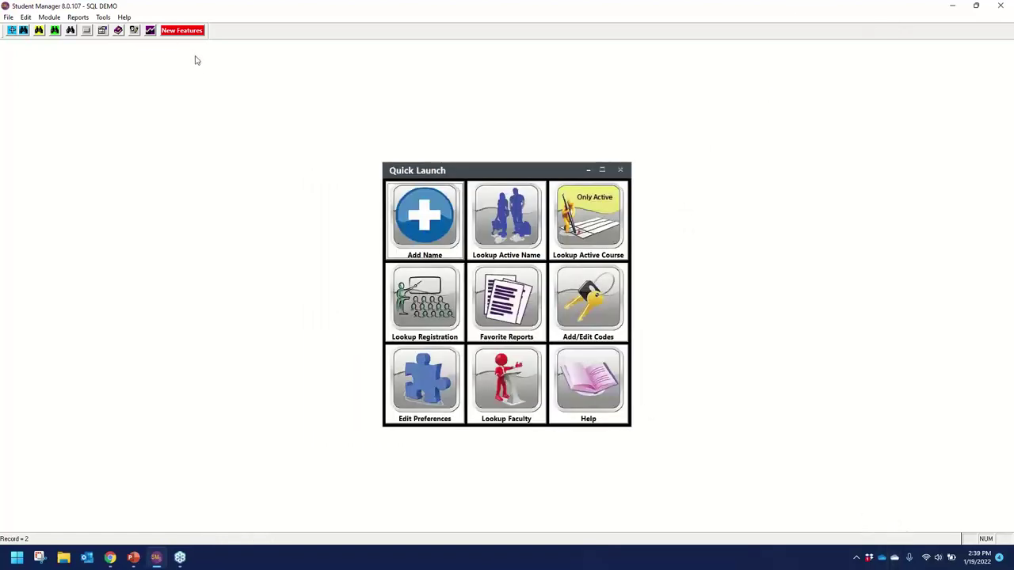
# Log on to Student Manager as the new user with its password.
pyautogui.click(134, 30)
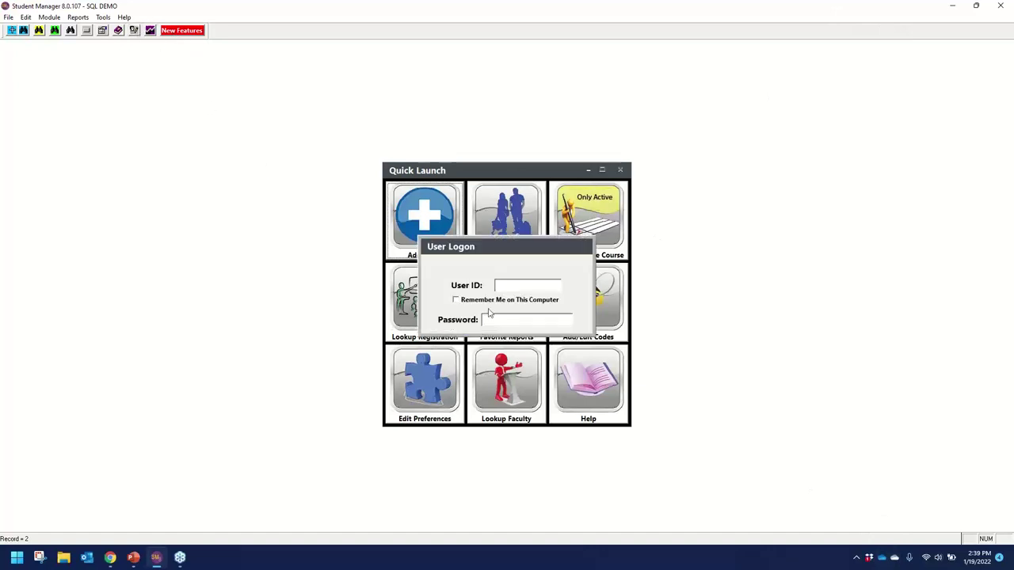
pyautogui.write('MATTHEW')
pyautogui.press('Tab')
pyautogui.write('******')
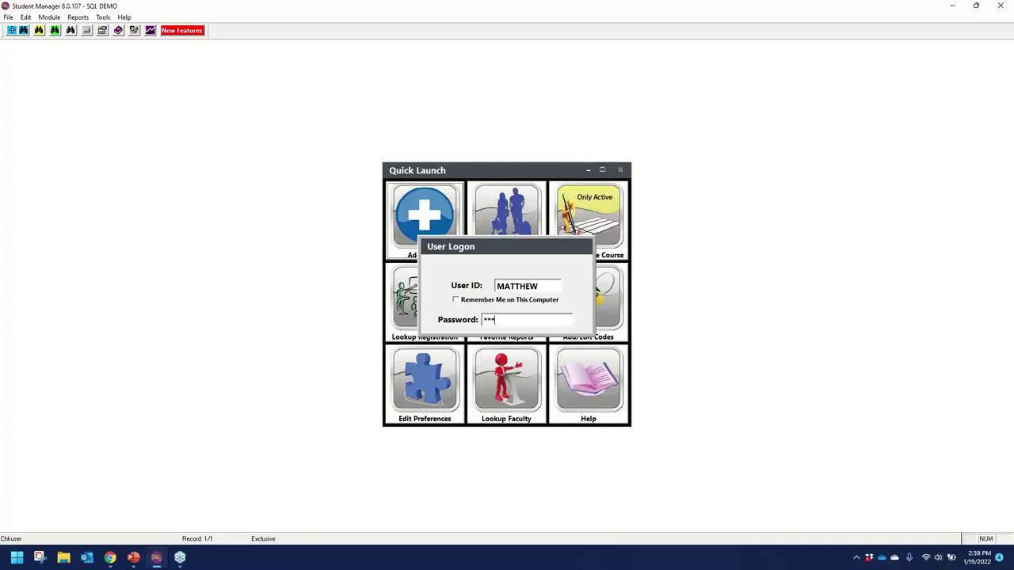
pyautogui.press('Return')
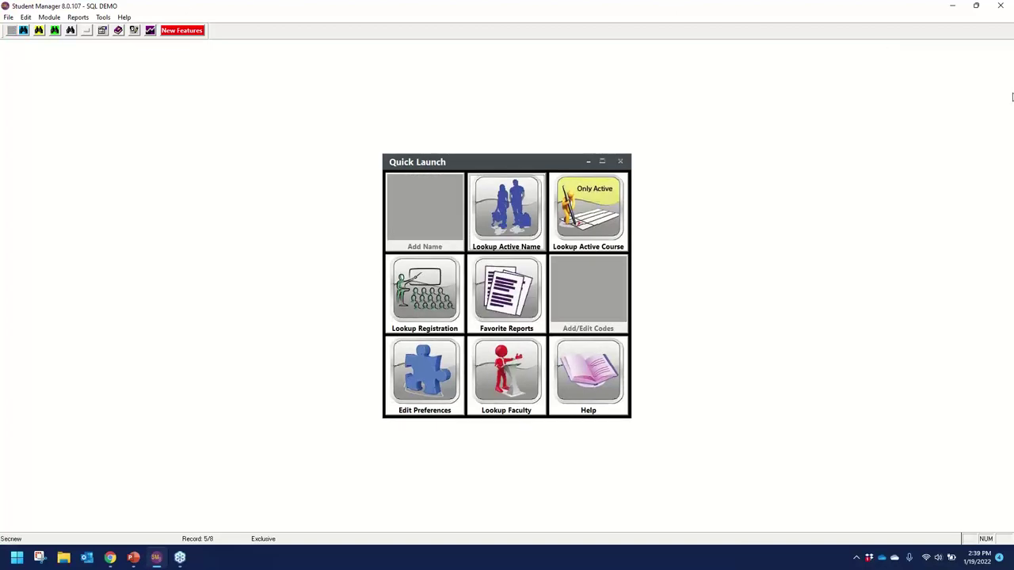
# Launch the SQL demo, log in as the new user, and set the required new password.
pyautogui.click(1001, 6)
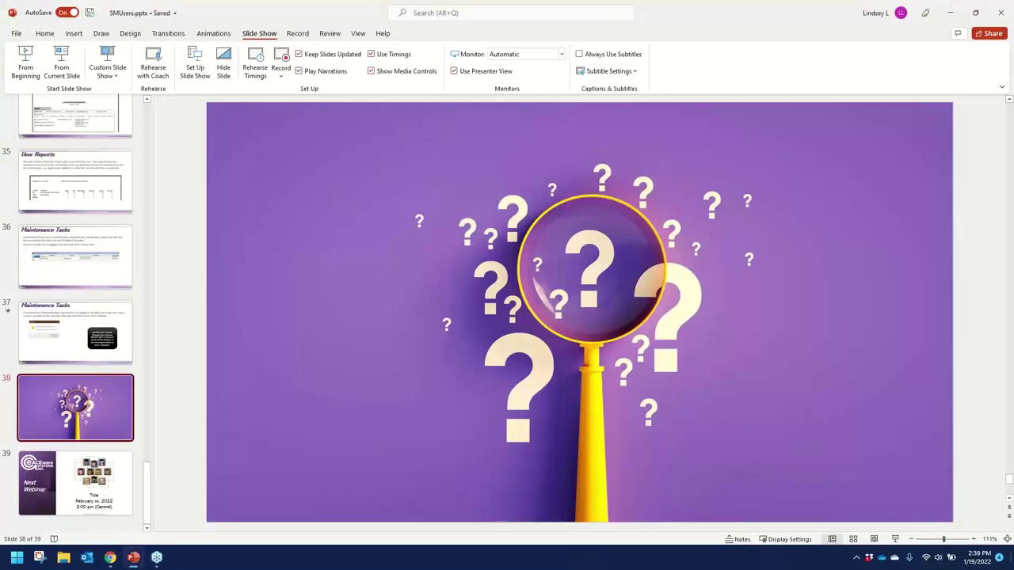
pyautogui.click(133, 557)
pyautogui.doubleClick(902, 126)
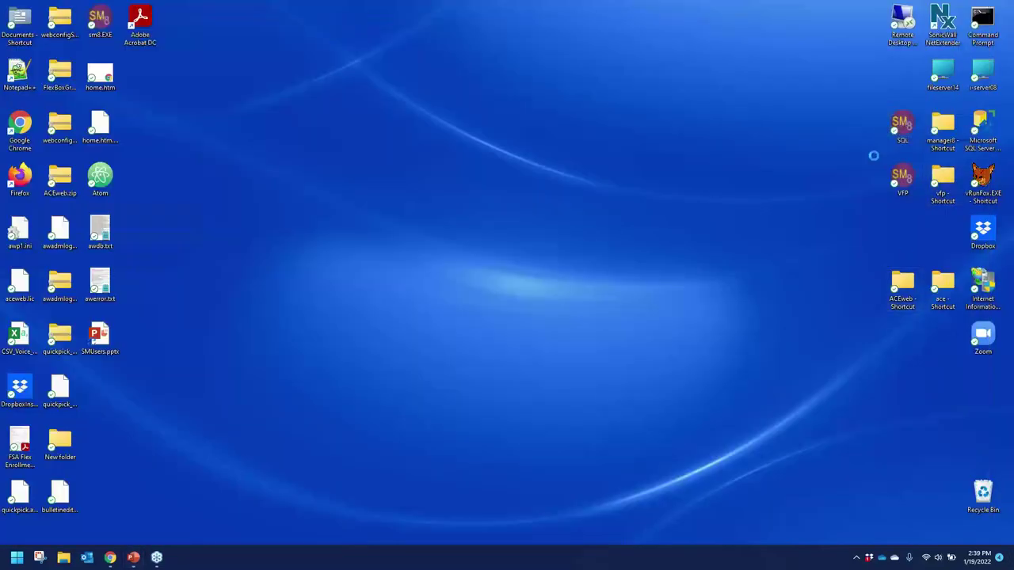
pyautogui.write('MATTHEW')
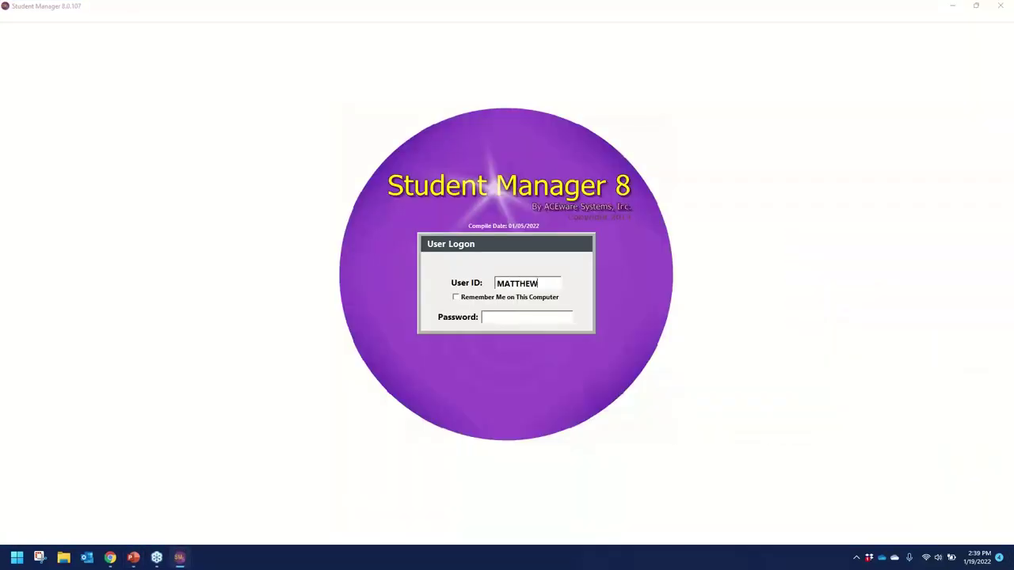
pyautogui.write('******')
pyautogui.press('Return')
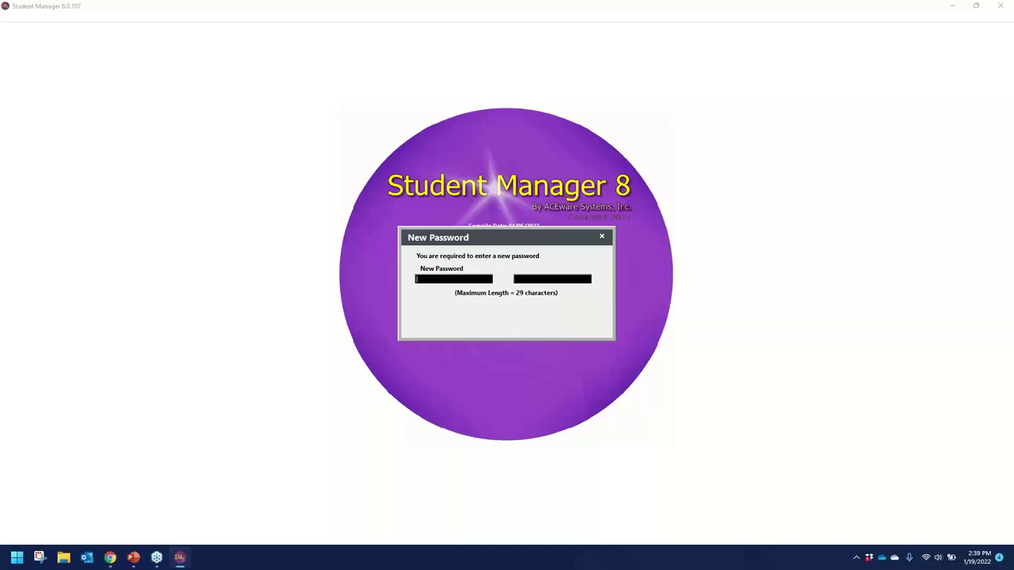
pyautogui.write('S')
pyautogui.click(516, 278)
pyautogui.write('Stude')
pyautogui.press('Return')
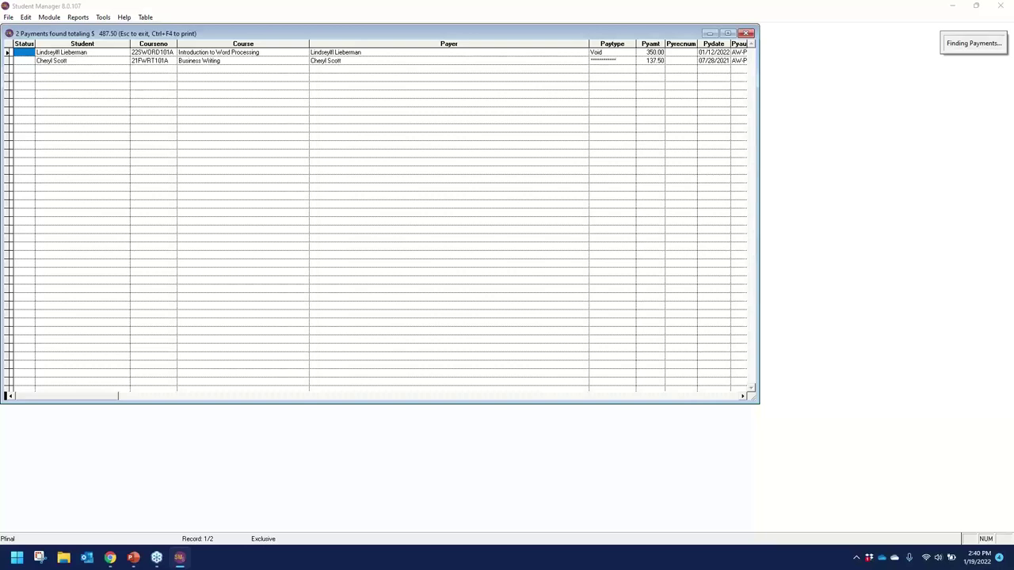
# Close the found payments list and open an active student's name record.
pyautogui.press('Escape')
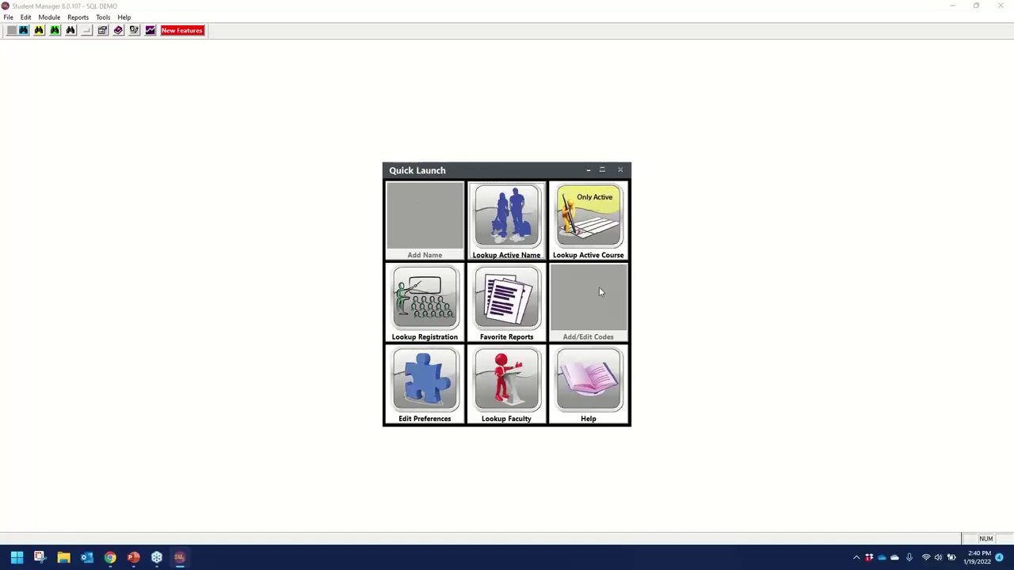
pyautogui.click(496, 198)
pyautogui.doubleClick(166, 221)
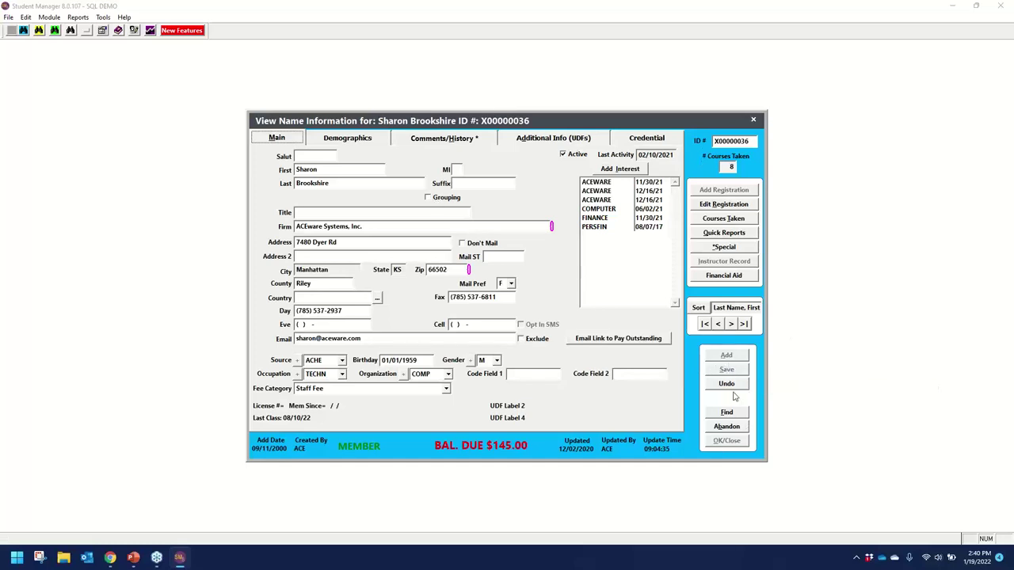
# Edit the student's Day phone number, then abandon and confirm undoing the change.
pyautogui.click(341, 310)
pyautogui.write('5')
pyautogui.click(727, 427)
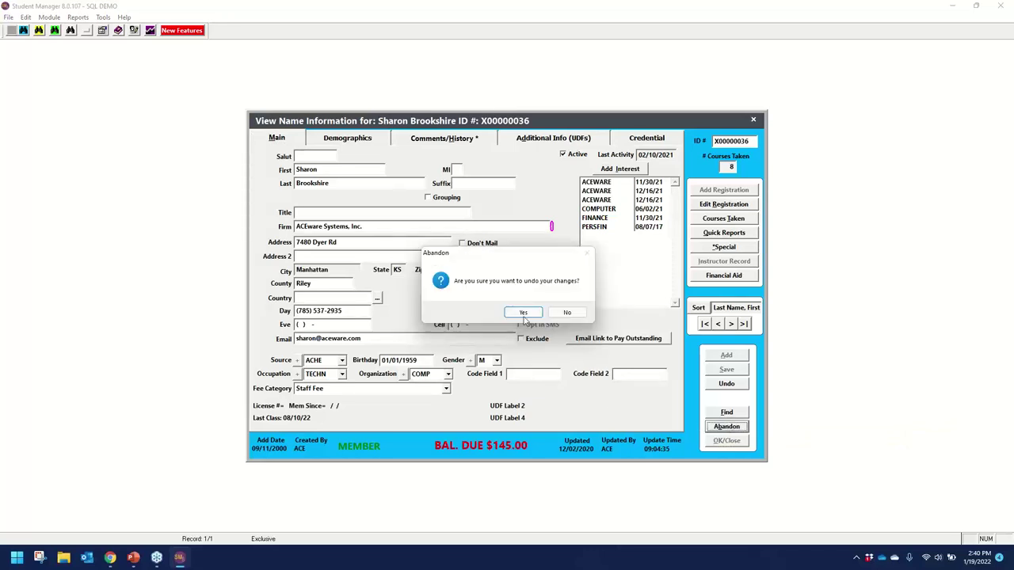
pyautogui.click(522, 313)
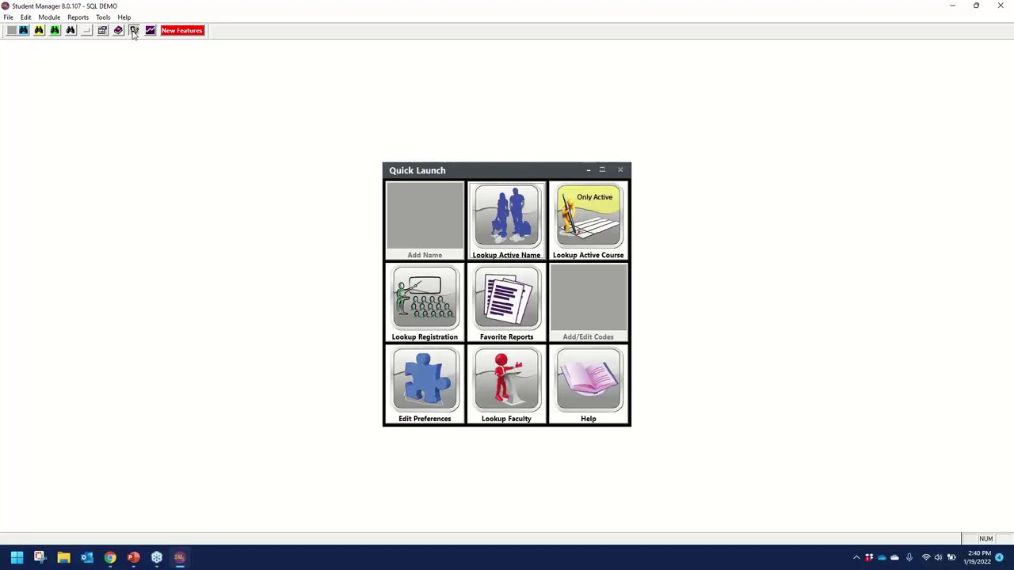
# Switch user by logging on with the admin user ID and password.
pyautogui.click(134, 30)
pyautogui.write('ACE')
pyautogui.press('Tab')
pyautogui.write('***')
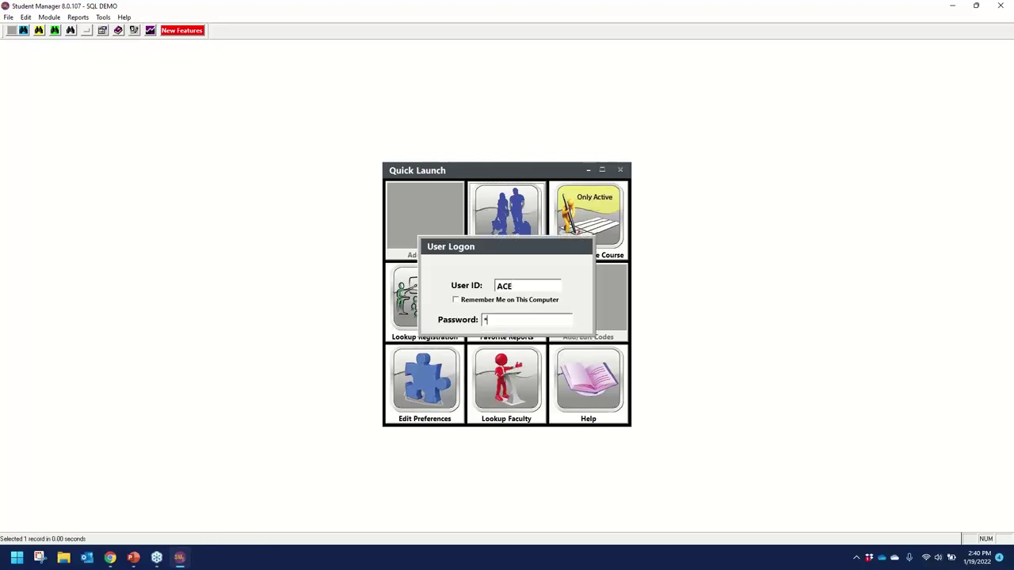
pyautogui.press('Return')
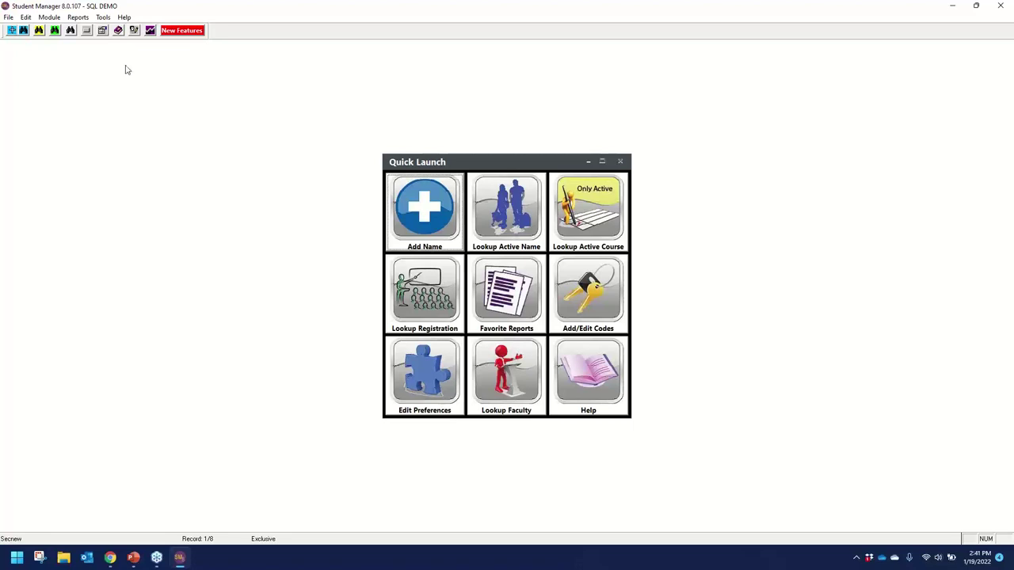
# Check the report categories list, then start another user logon and enter the password.
pyautogui.click(73, 19)
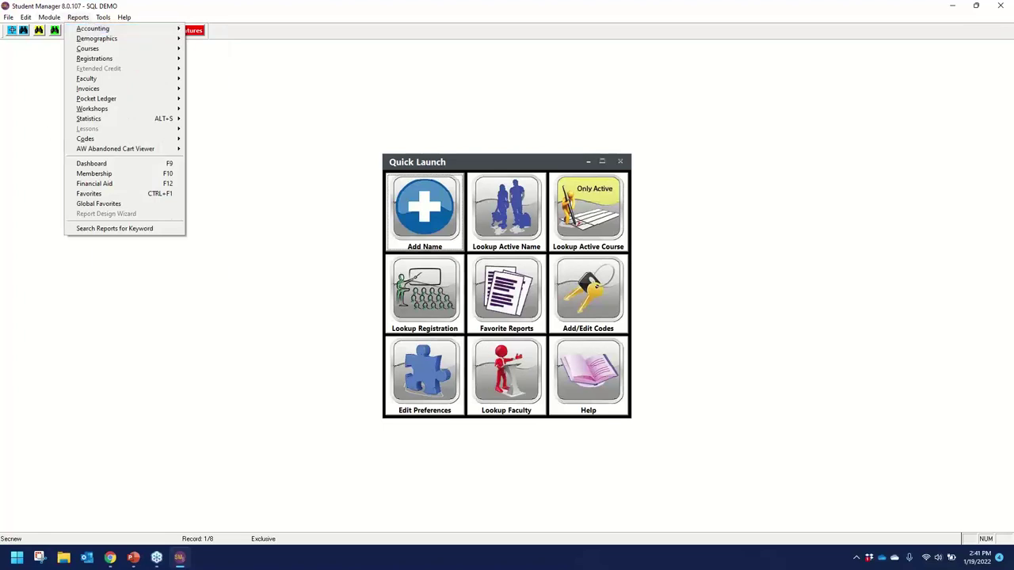
pyautogui.hotkey('alt', 'Tab')
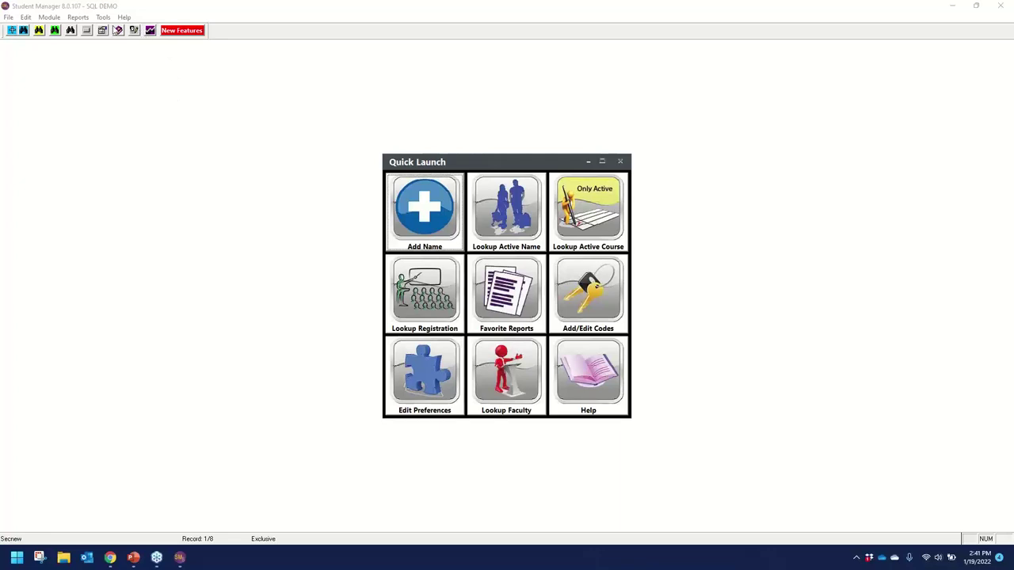
pyautogui.click(135, 32)
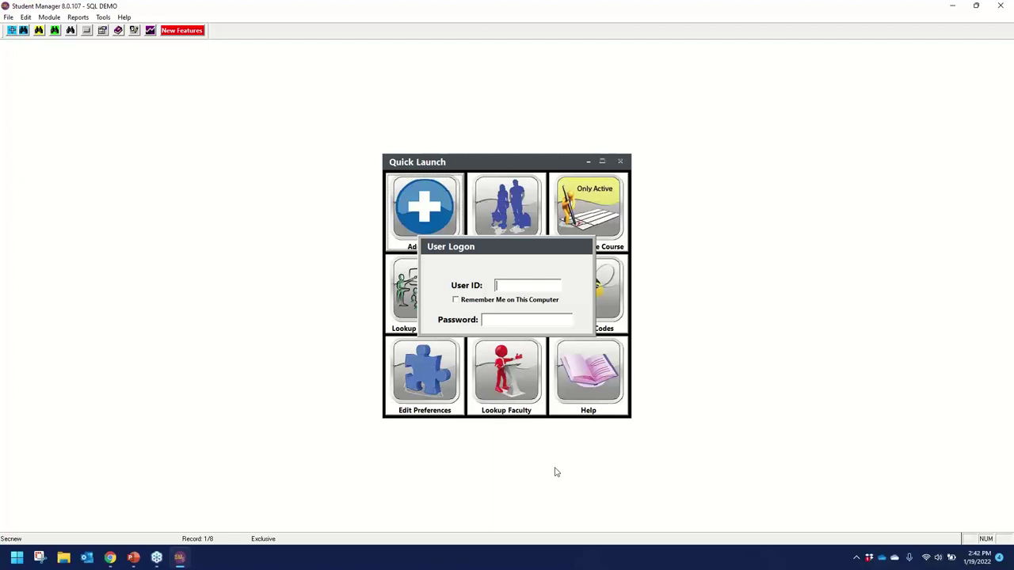
pyautogui.press('Tab')
pyautogui.write('ace')
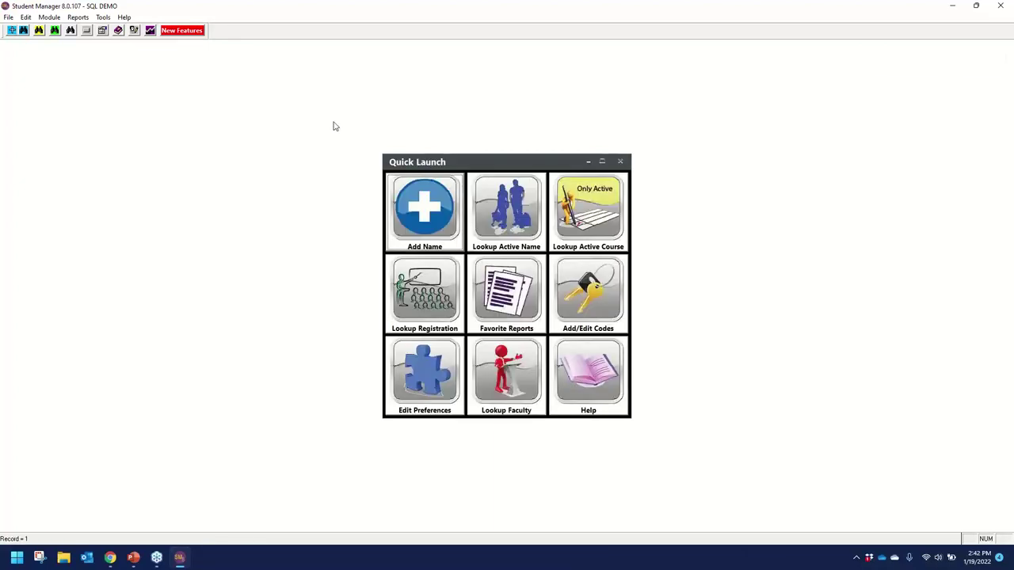
# Start the Accounting Special 1 Reg/1 Line (Deadbeat) report with Recycle report area checked.
pyautogui.click(80, 19)
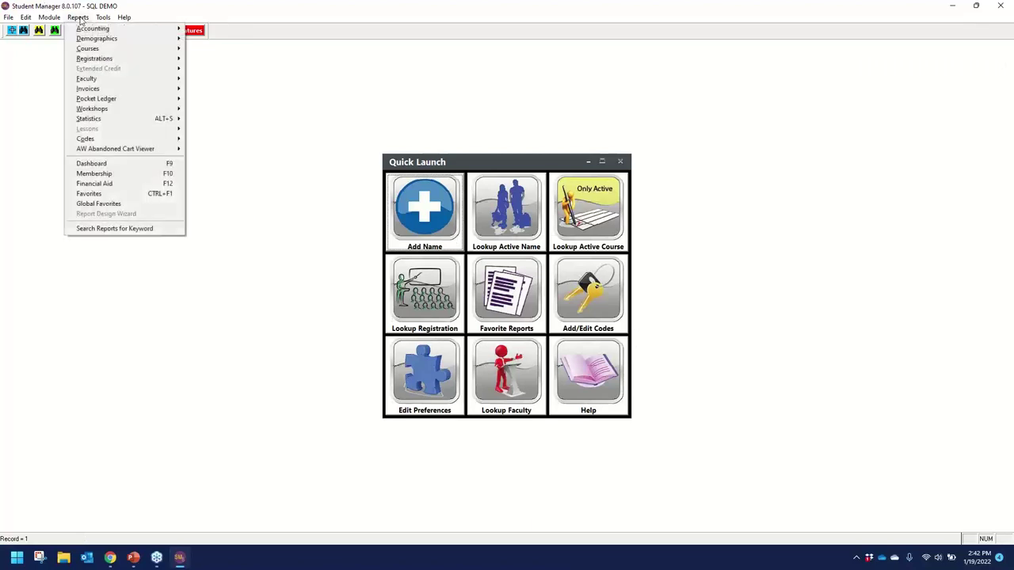
pyautogui.click(85, 32)
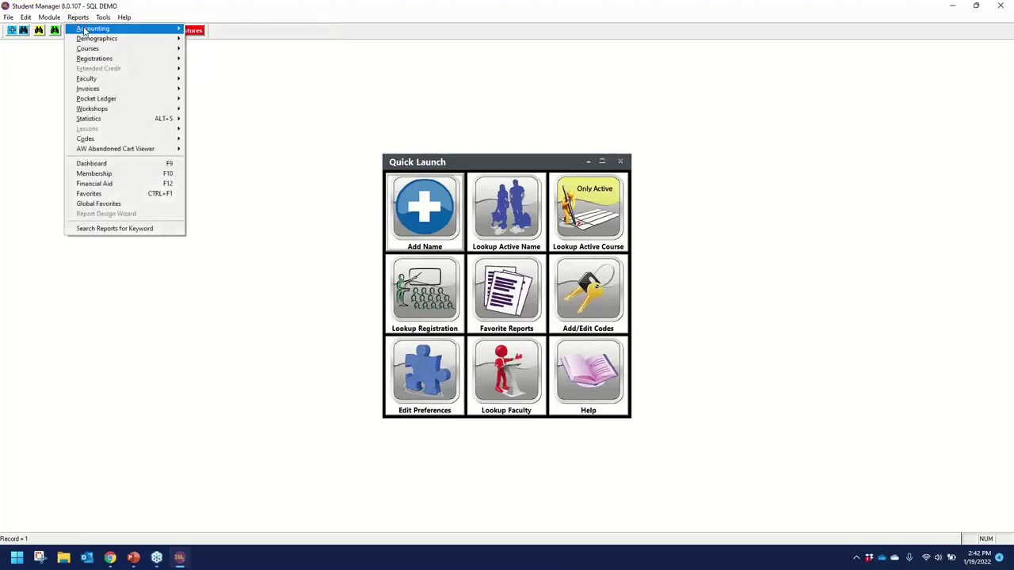
pyautogui.click(86, 31)
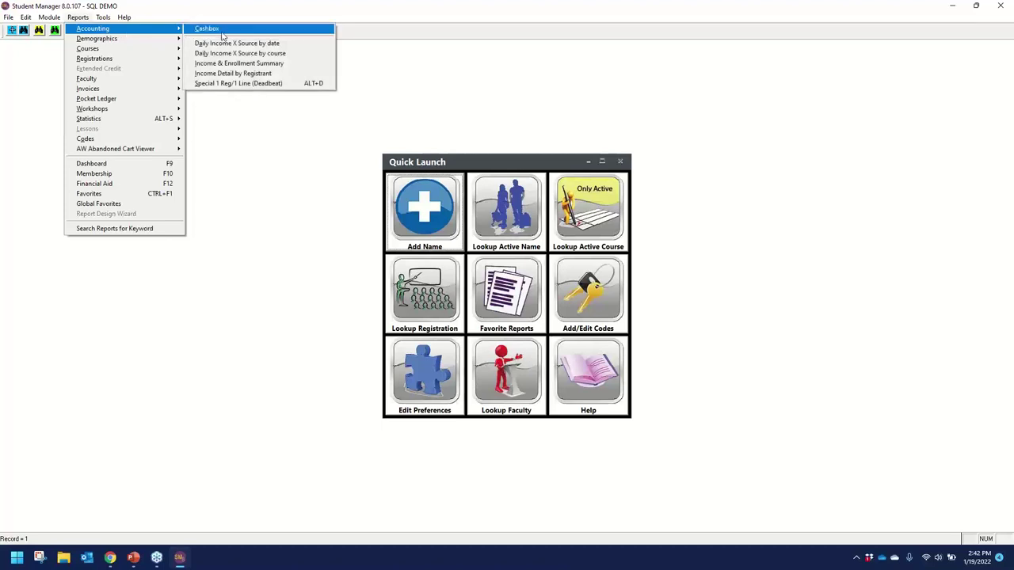
pyautogui.click(238, 84)
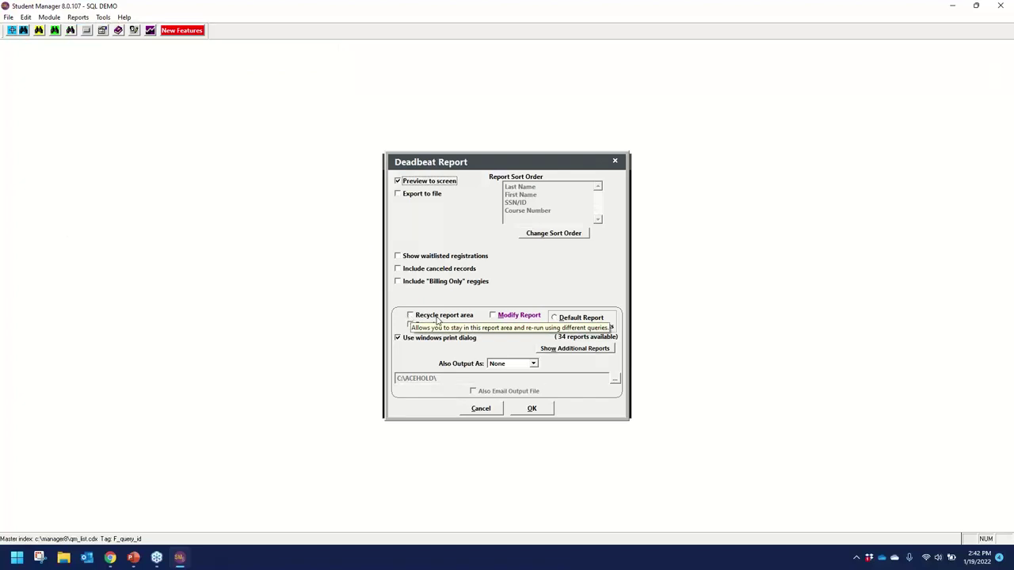
pyautogui.click(410, 316)
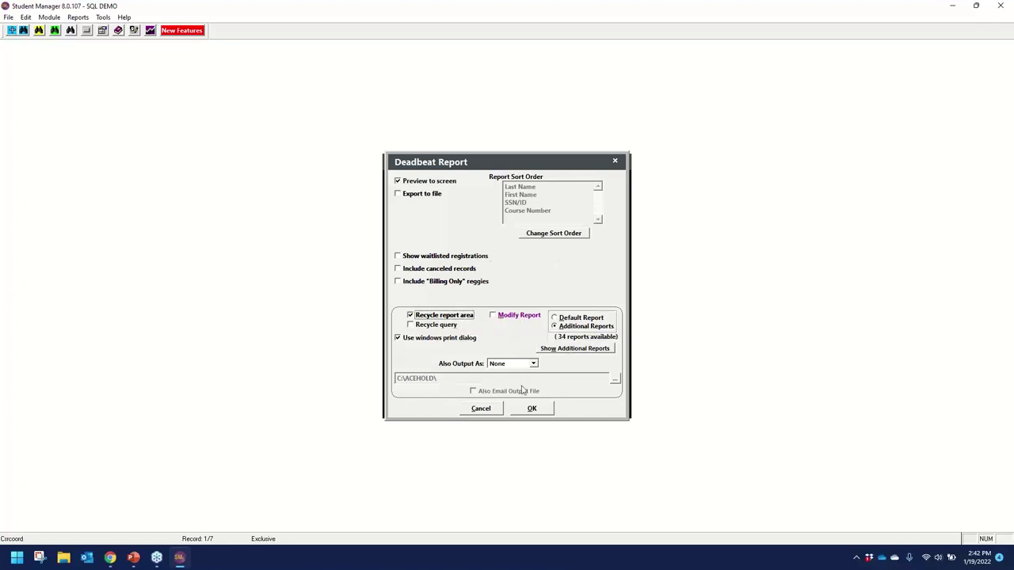
pyautogui.click(542, 409)
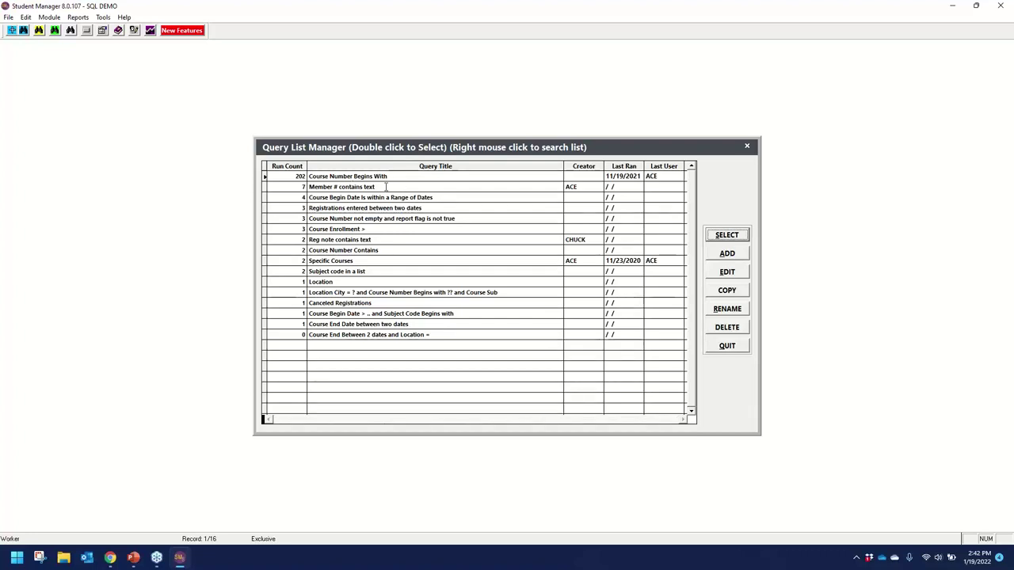
# Run Course Number Begins With for 22, then preview SECURITY- Report of Users SQL Server ONLY.
pyautogui.click(362, 177)
pyautogui.doubleClick(362, 177)
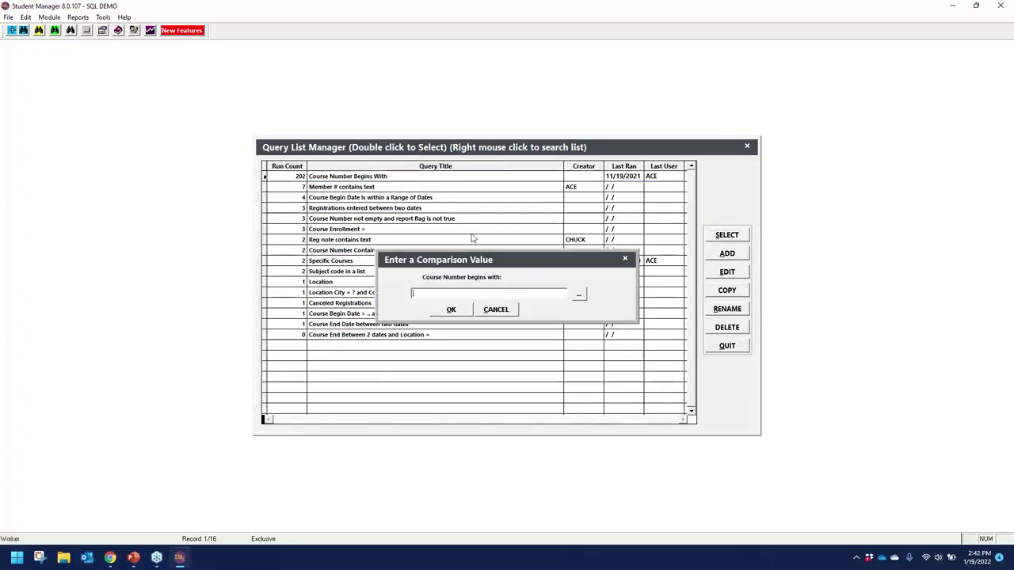
pyautogui.write('22')
pyautogui.press('Return')
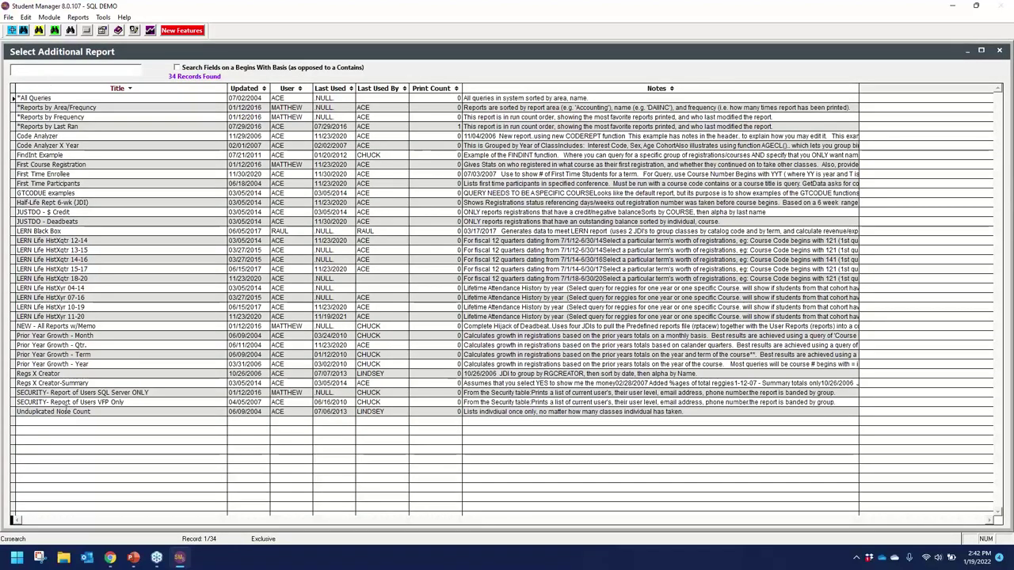
pyautogui.click(94, 392)
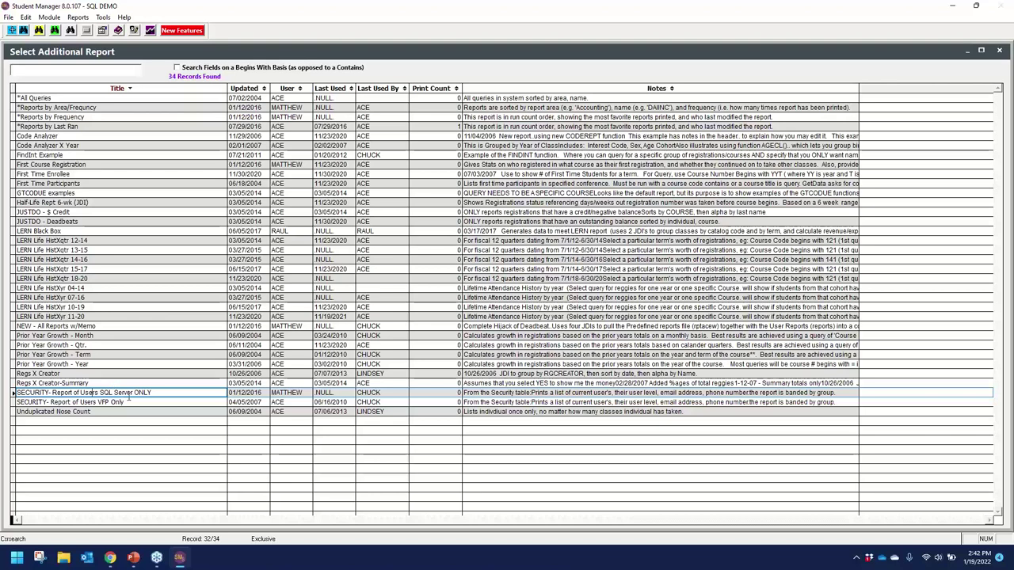
pyautogui.doubleClick(95, 392)
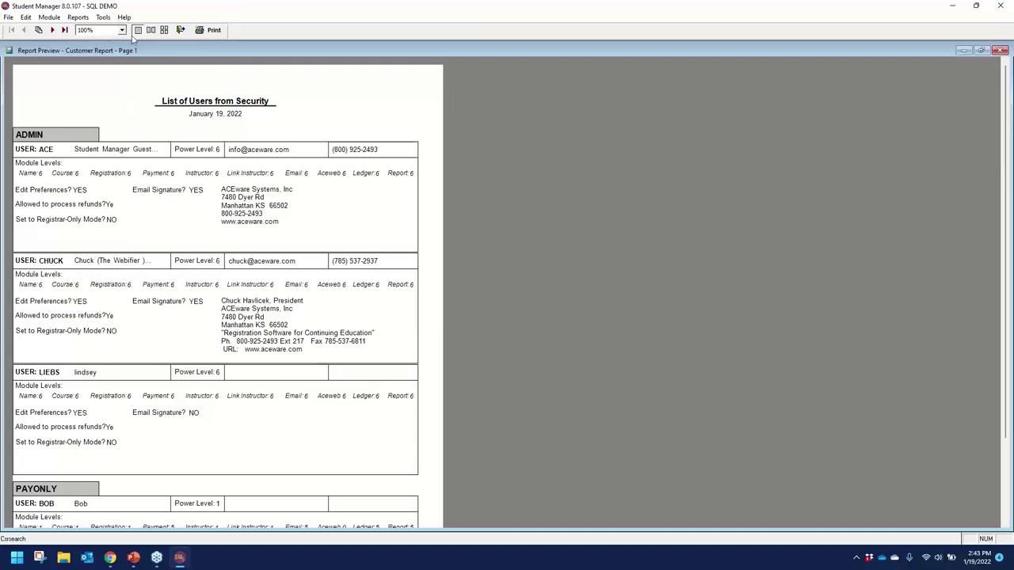
# Page through the users security report to its last page (8 users) and close it.
pyautogui.scroll(-3, 107, 377)
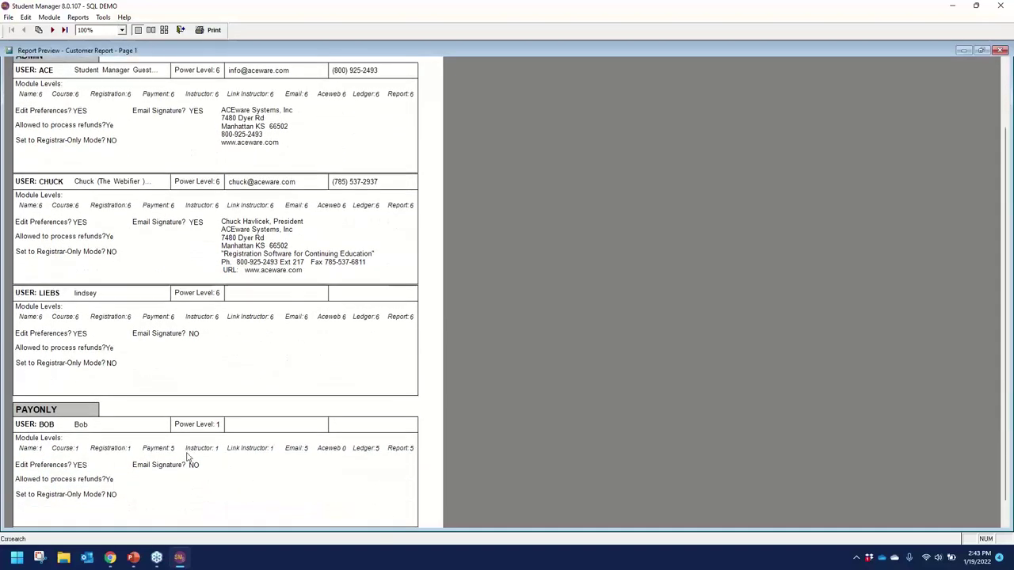
pyautogui.click(52, 30)
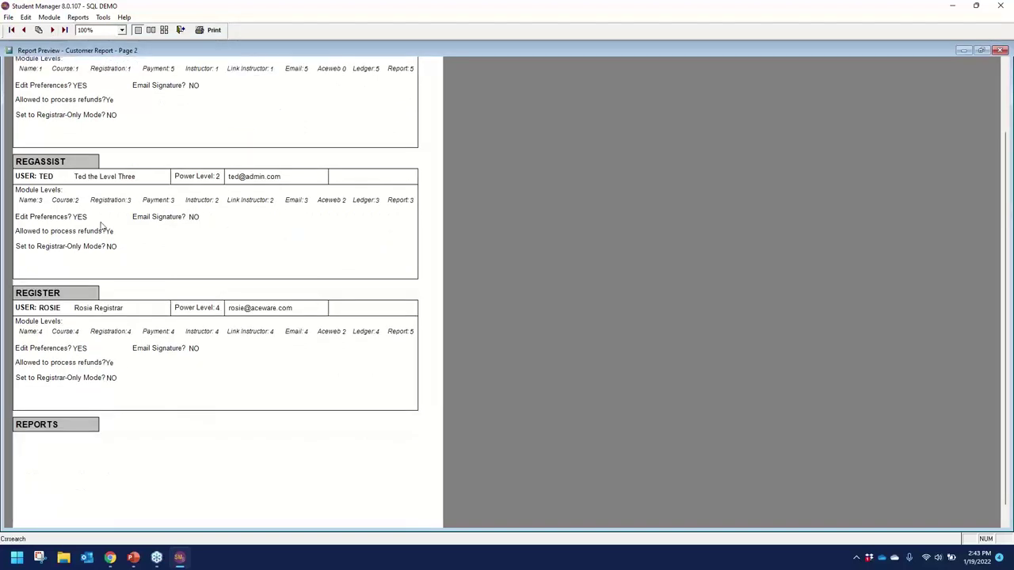
pyautogui.scroll(3, 109, 190)
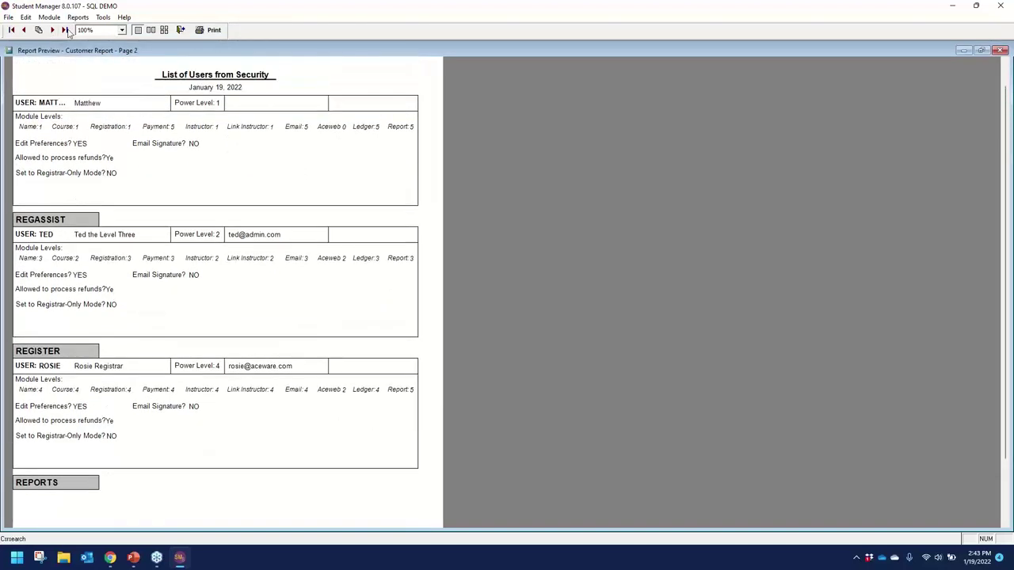
pyautogui.click(52, 29)
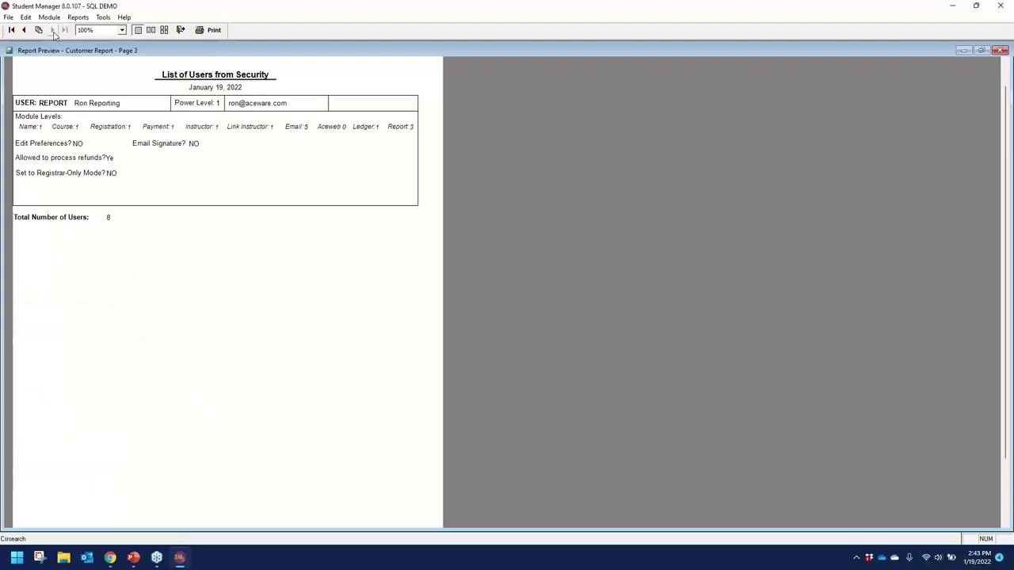
pyautogui.click(180, 30)
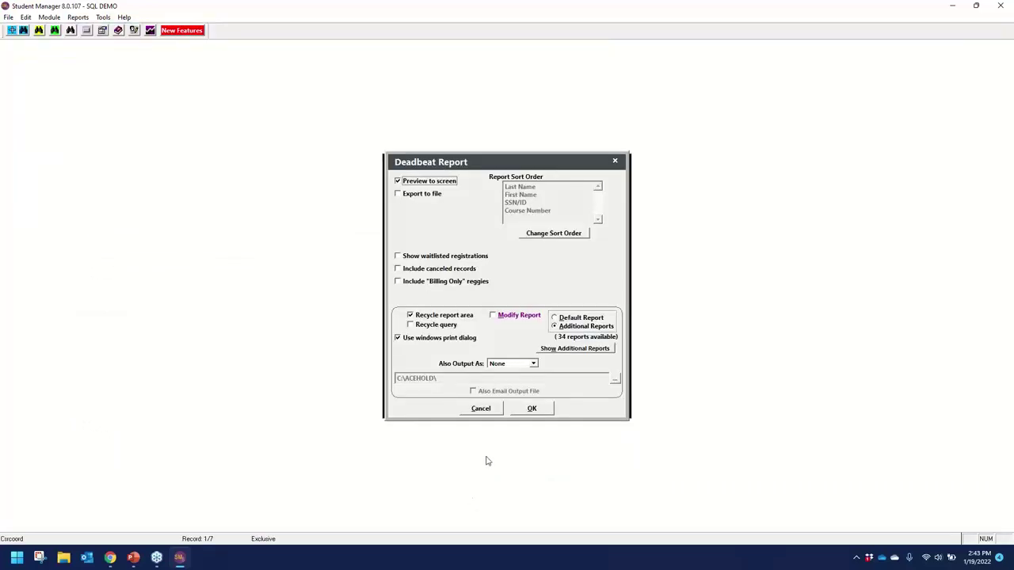
# Cancel the Deadbeat setup and start Demographics > Names (w/codes), viewing its additional reports.
pyautogui.click(488, 412)
pyautogui.click(79, 17)
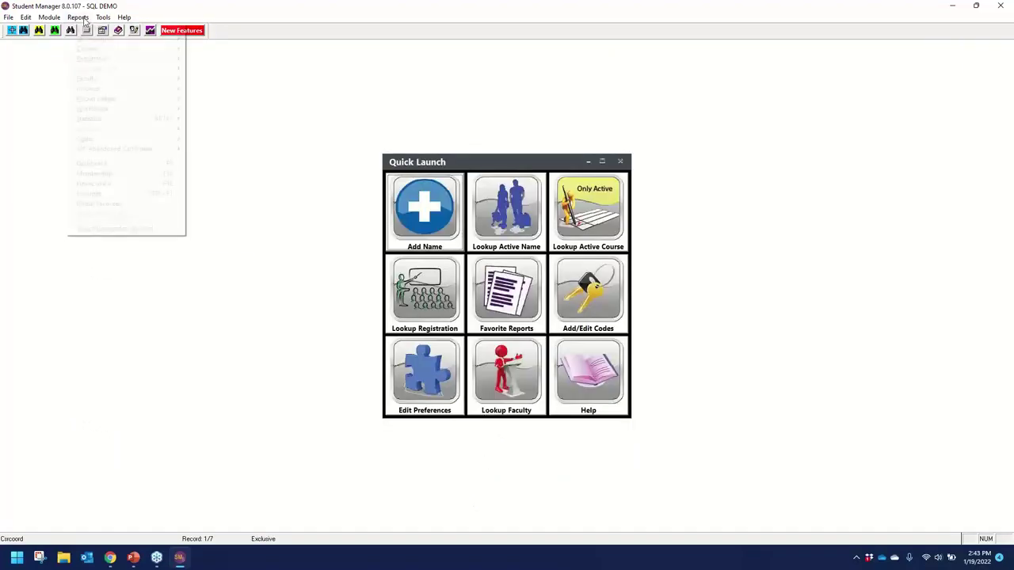
pyautogui.moveTo(89, 40)
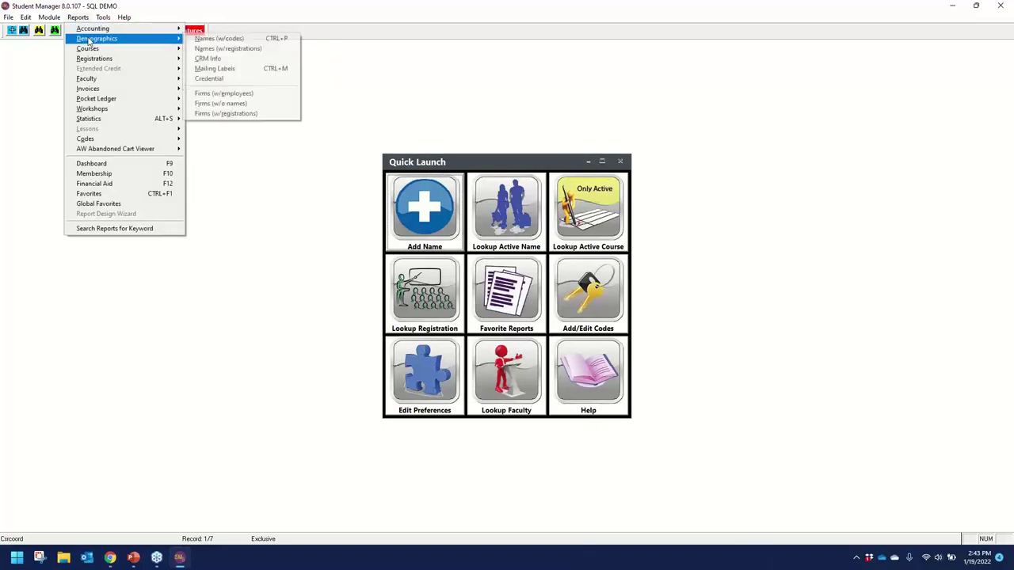
pyautogui.click(216, 39)
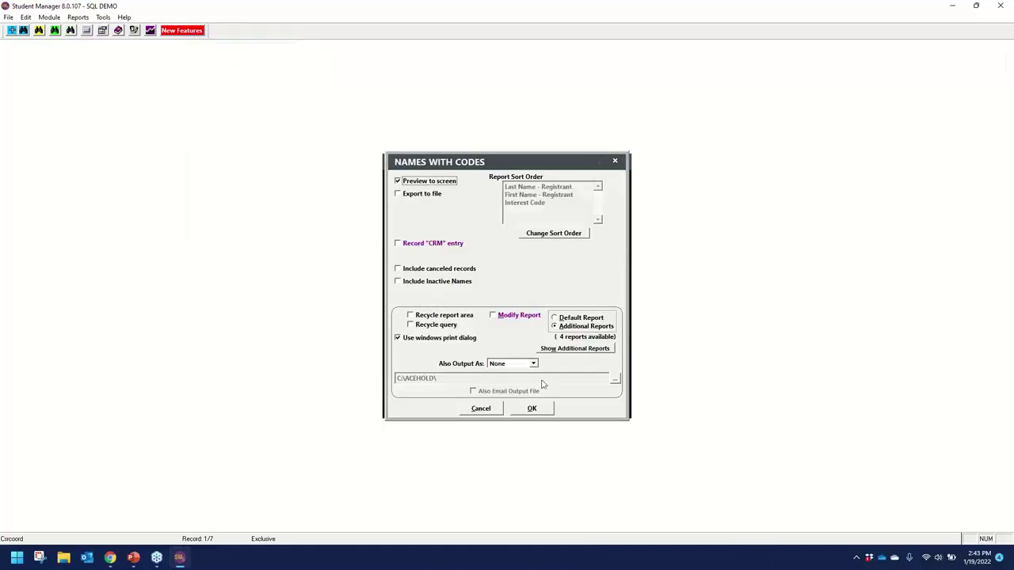
pyautogui.click(575, 351)
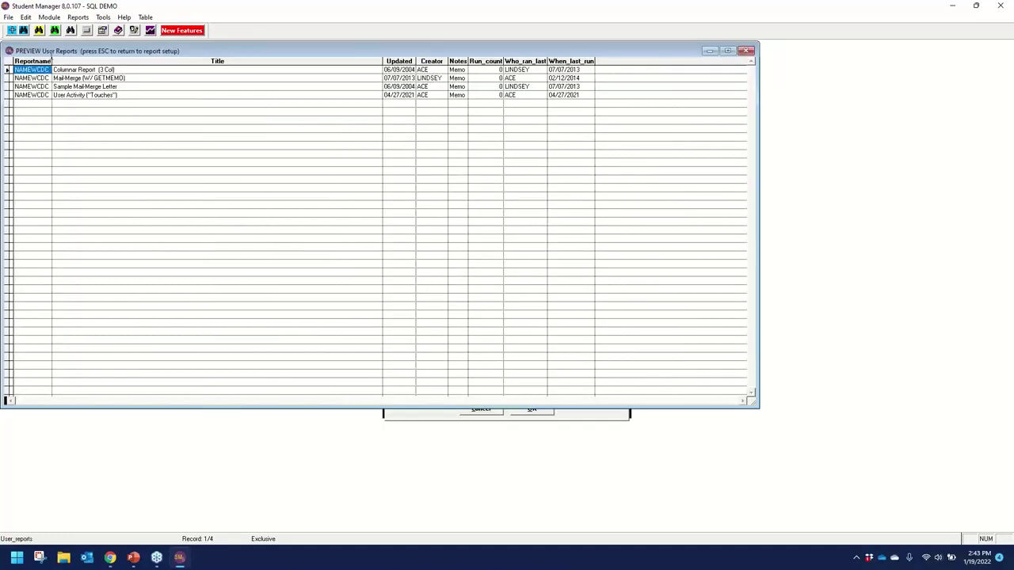
pyautogui.press('Escape')
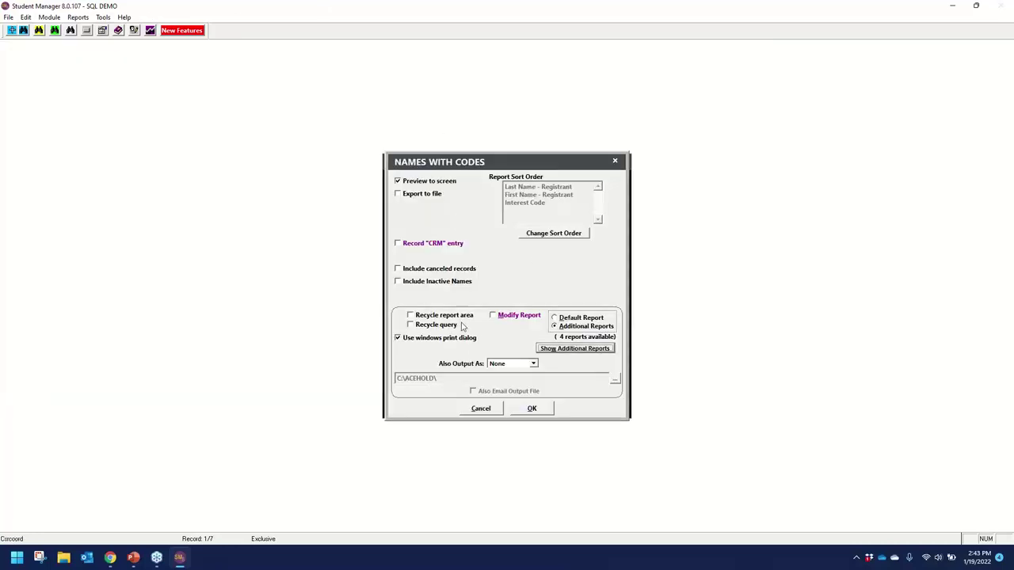
pyautogui.click(531, 409)
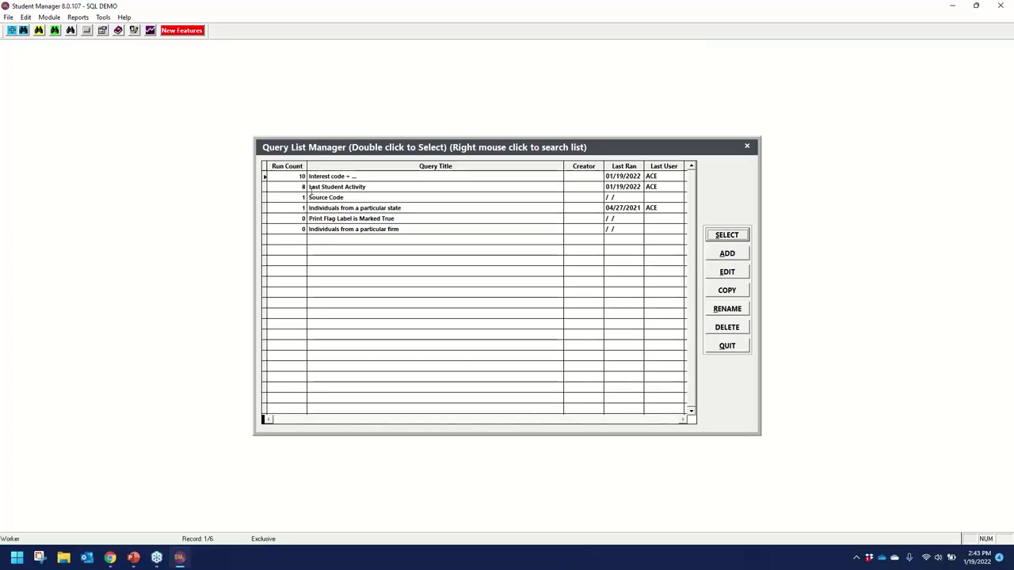
# Run the Last Student Activity query for activity after 12/01/2021.
pyautogui.click(339, 187)
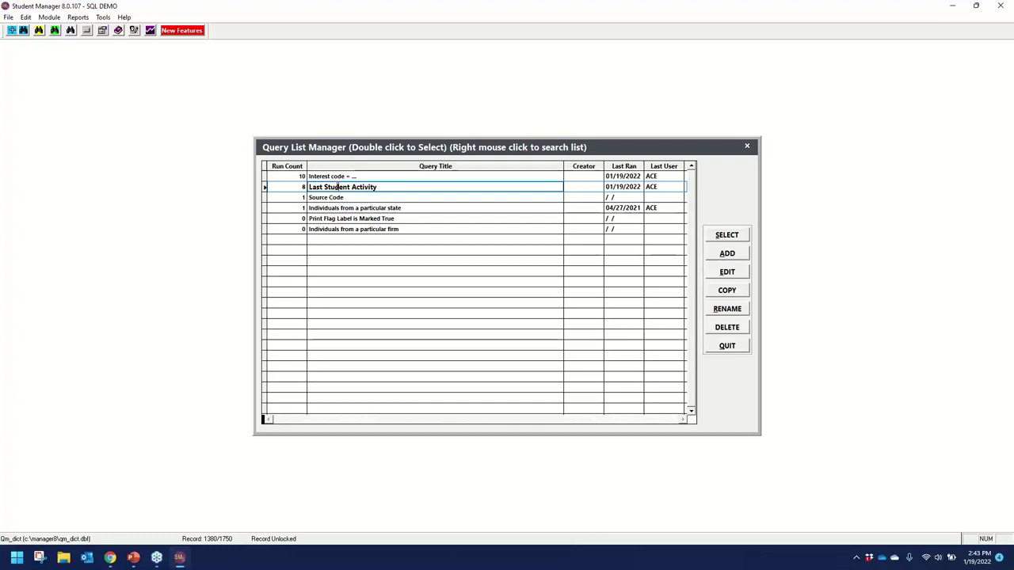
pyautogui.doubleClick(396, 187)
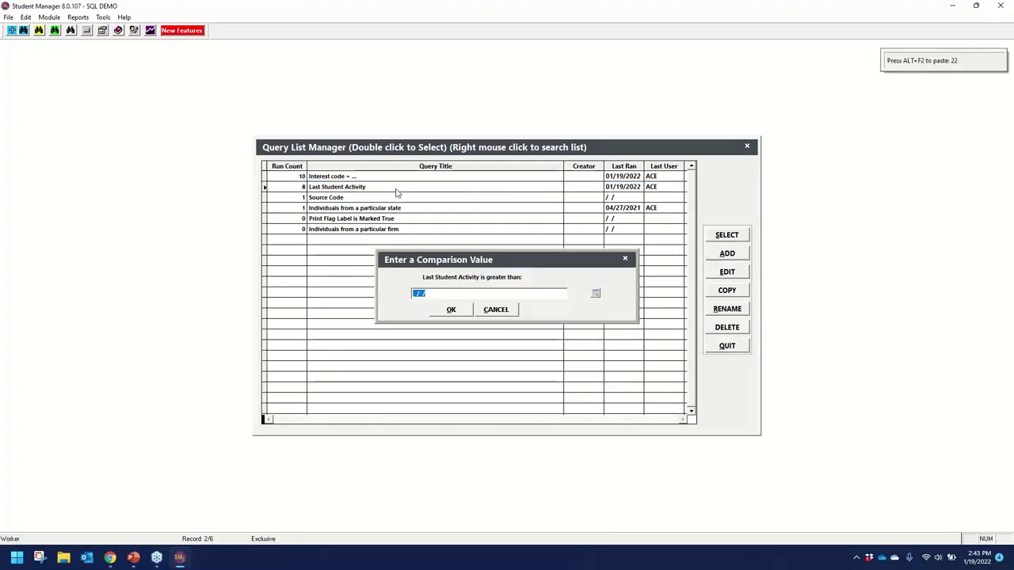
pyautogui.write('12/01/21')
pyautogui.press('Tab')
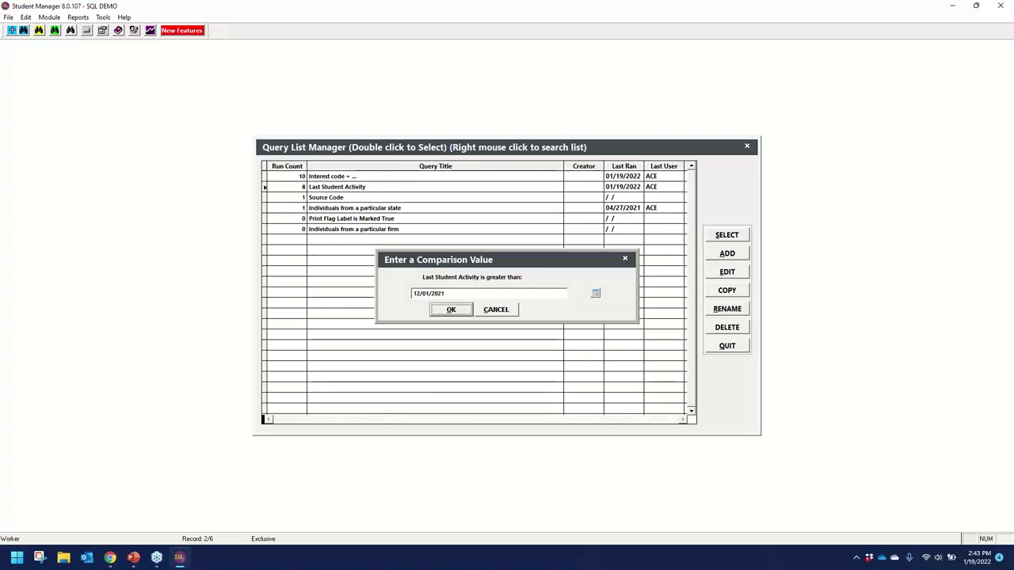
pyautogui.press('Return')
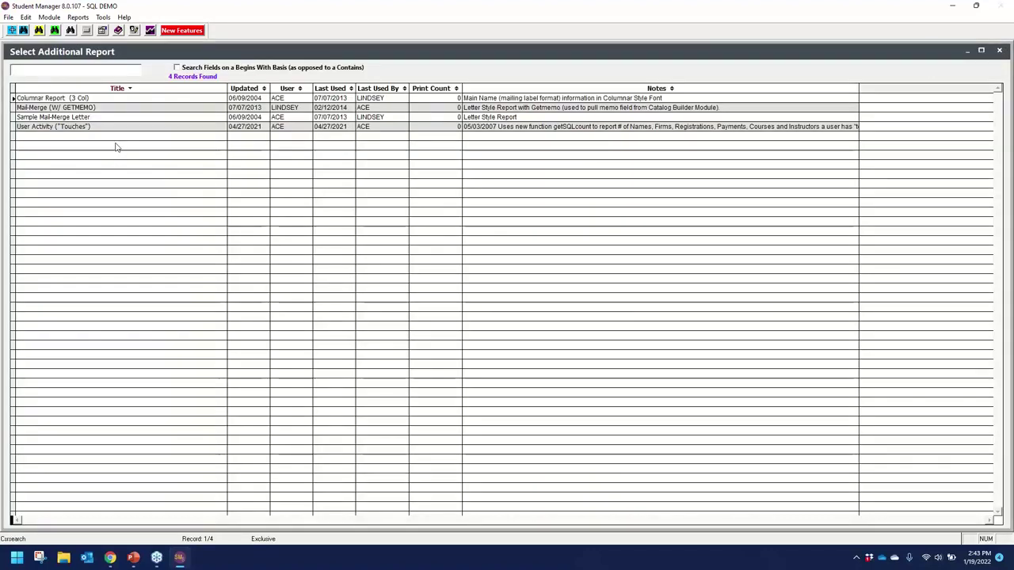
# Run User Activity ("Touches") with reference date 12/12/2001 and dismiss the three SQL errors.
pyautogui.click(120, 126)
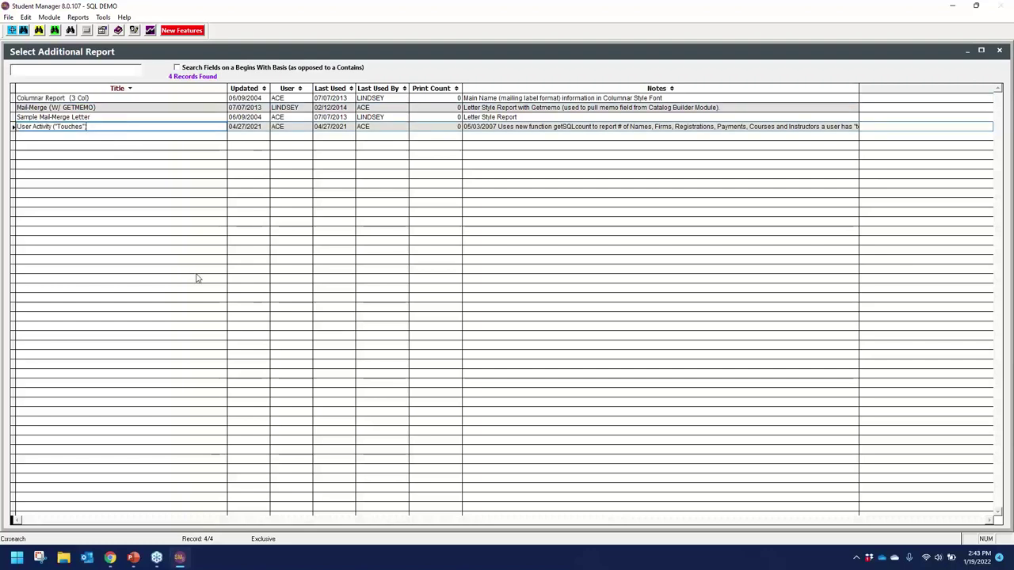
pyautogui.press('Return')
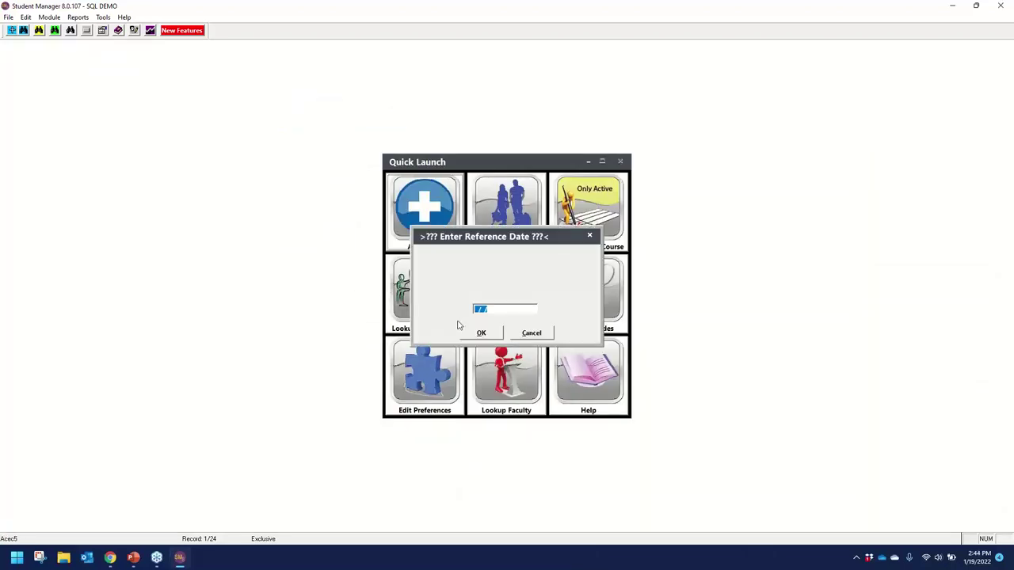
pyautogui.write('12/12/2001')
pyautogui.press('Tab')
pyautogui.press('Return')
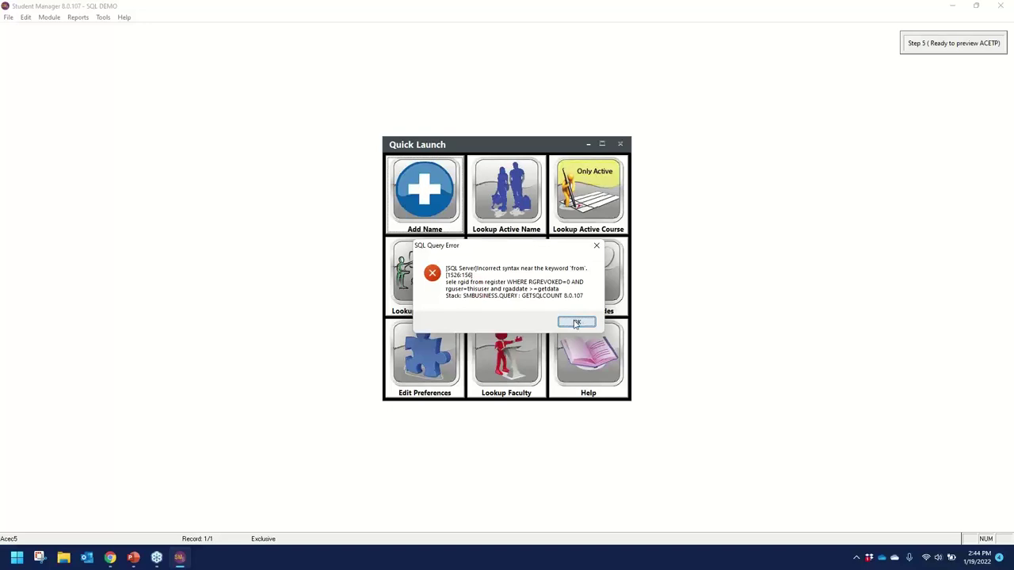
pyautogui.click(575, 323)
pyautogui.click(576, 322)
pyautogui.click(576, 323)
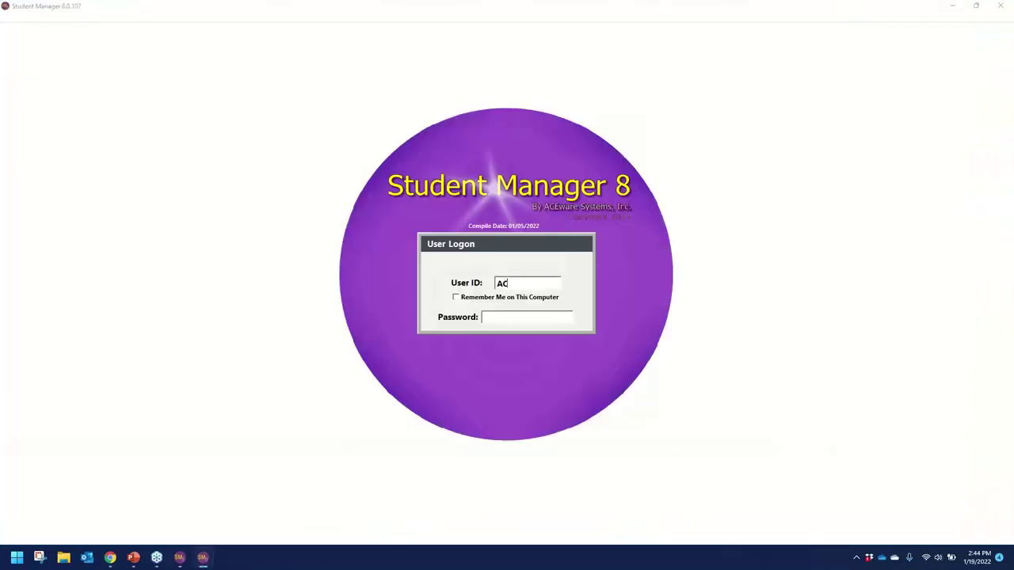
# Log into the VFP demo and start the Names (w/codes) report with default settings.
pyautogui.write('ace')
pyautogui.press('Return')
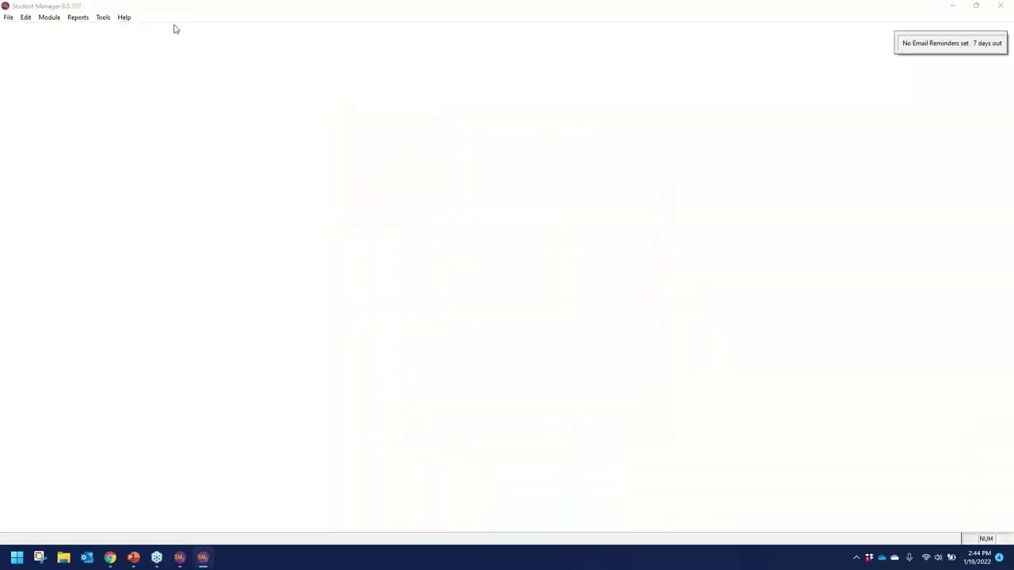
pyautogui.click(78, 16)
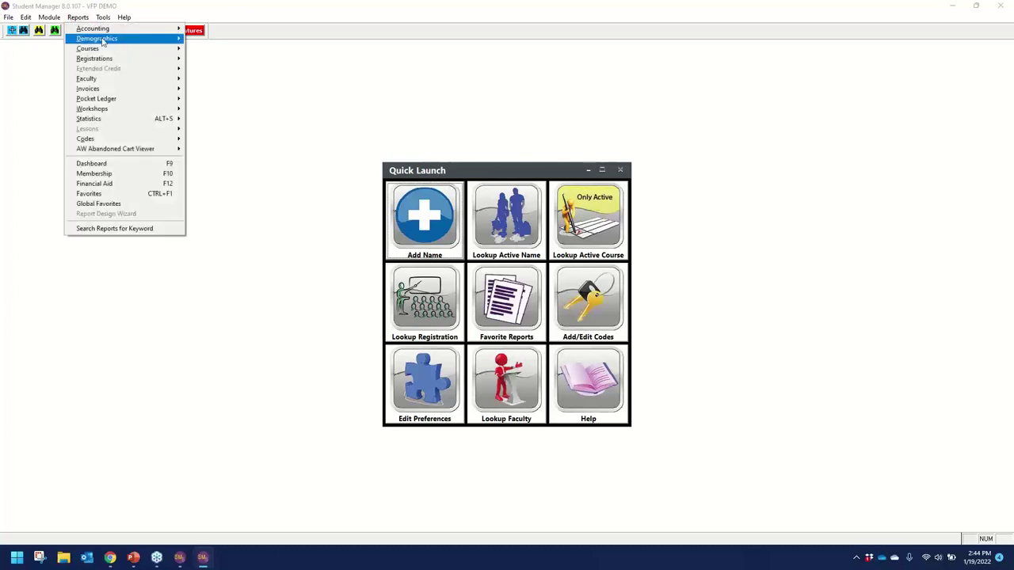
pyautogui.moveTo(150, 38)
pyautogui.click(250, 40)
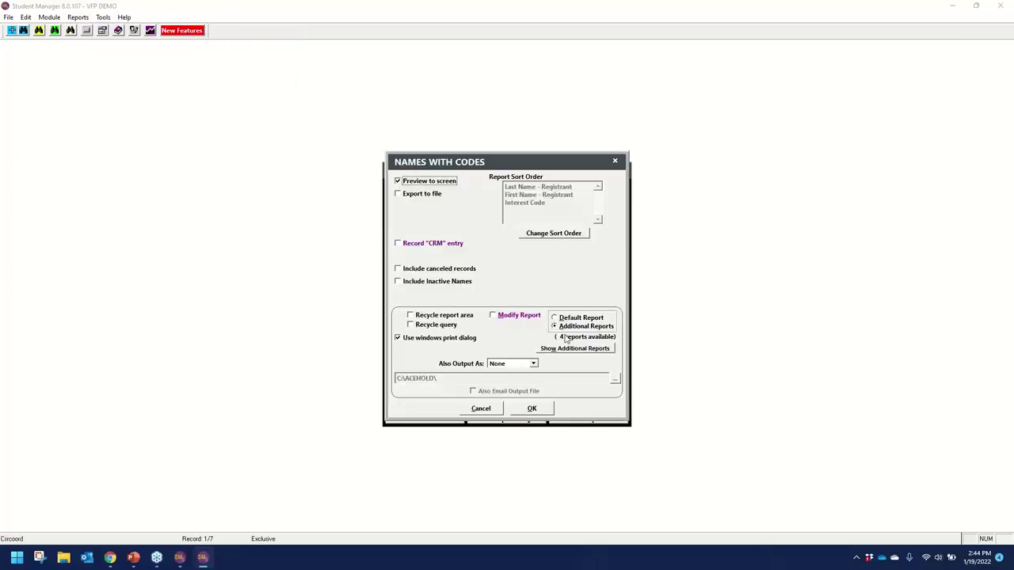
pyautogui.click(531, 410)
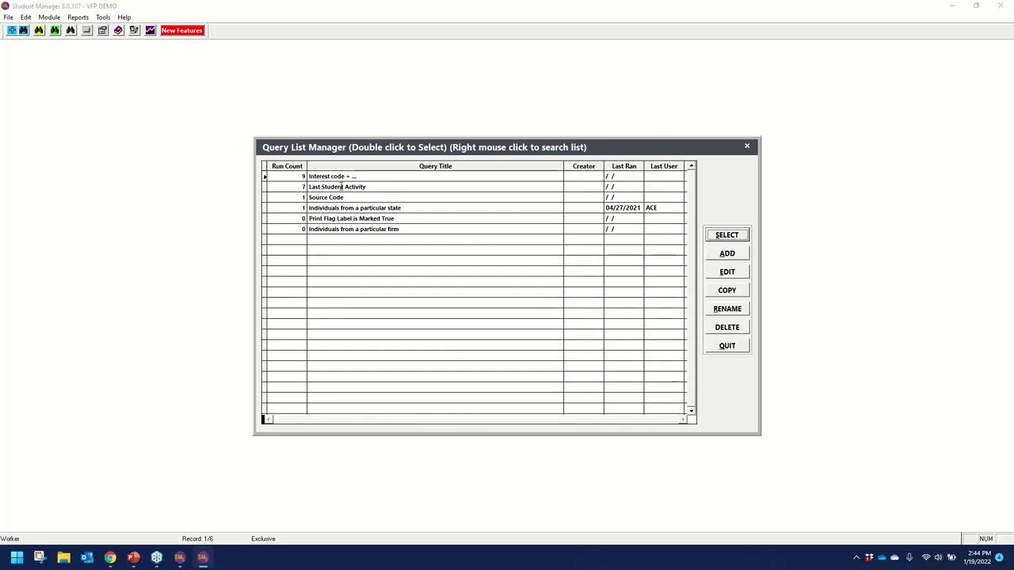
# Query Last Student Activity after 12/01/2021 and run User Activity with reference date 12/12/2021.
pyautogui.doubleClick(341, 187)
pyautogui.write('12/01/2021')
pyautogui.click(468, 310)
pyautogui.click(206, 220)
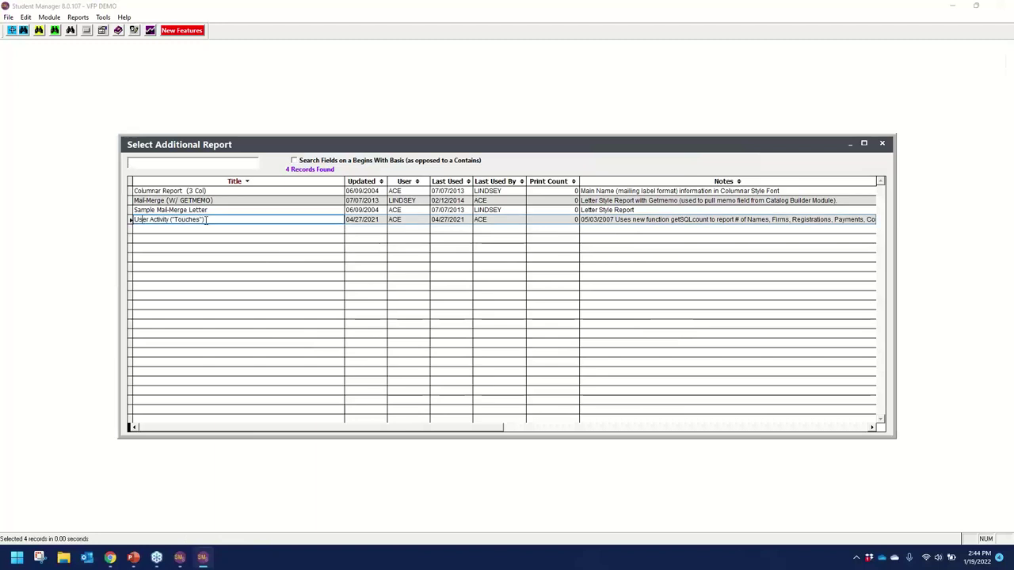
pyautogui.doubleClick(206, 219)
pyautogui.write('12/12/2021')
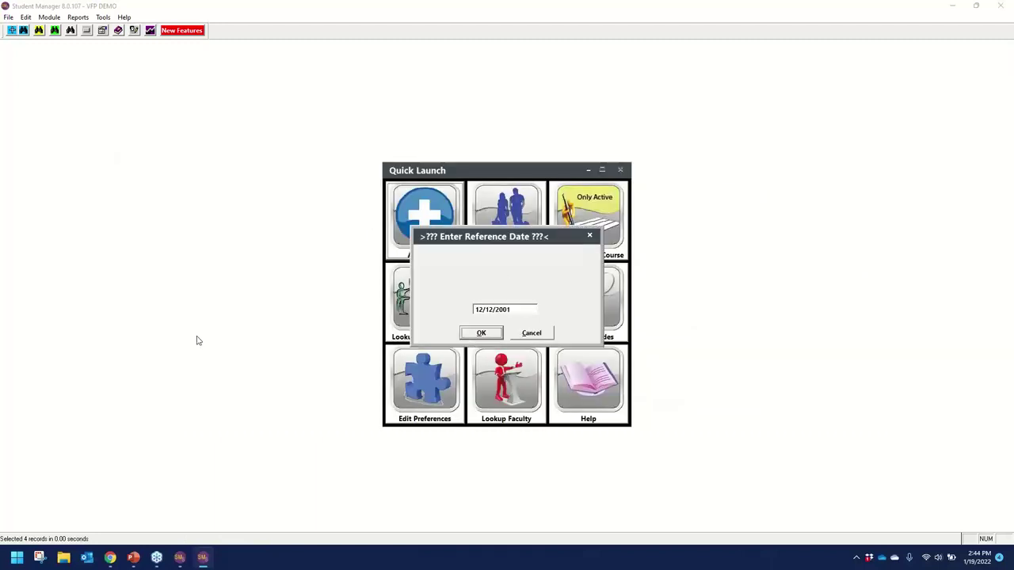
pyautogui.press('Return')
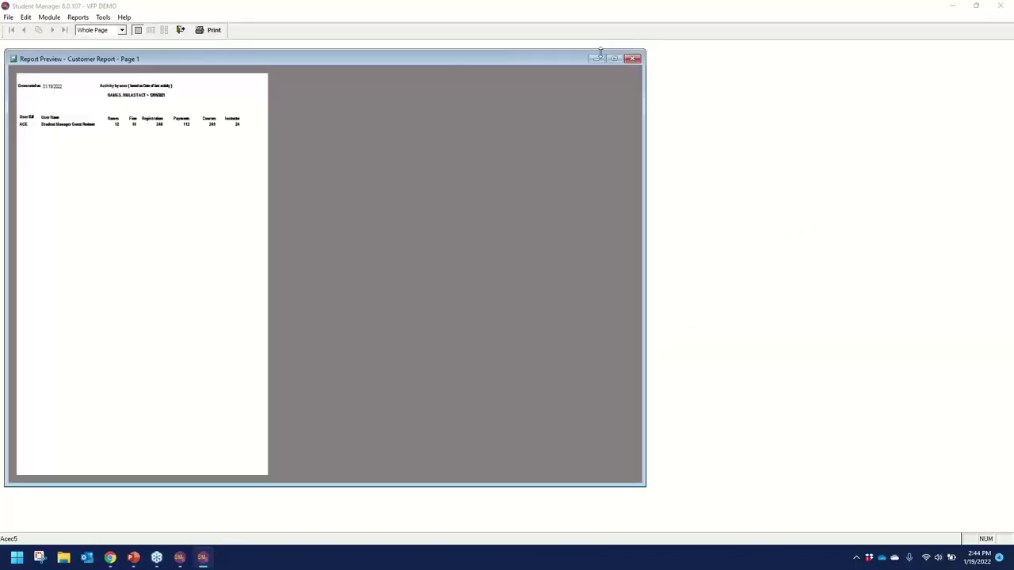
# Maximize the report preview, zoom to 200%, then close it.
pyautogui.click(613, 57)
pyautogui.click(102, 155)
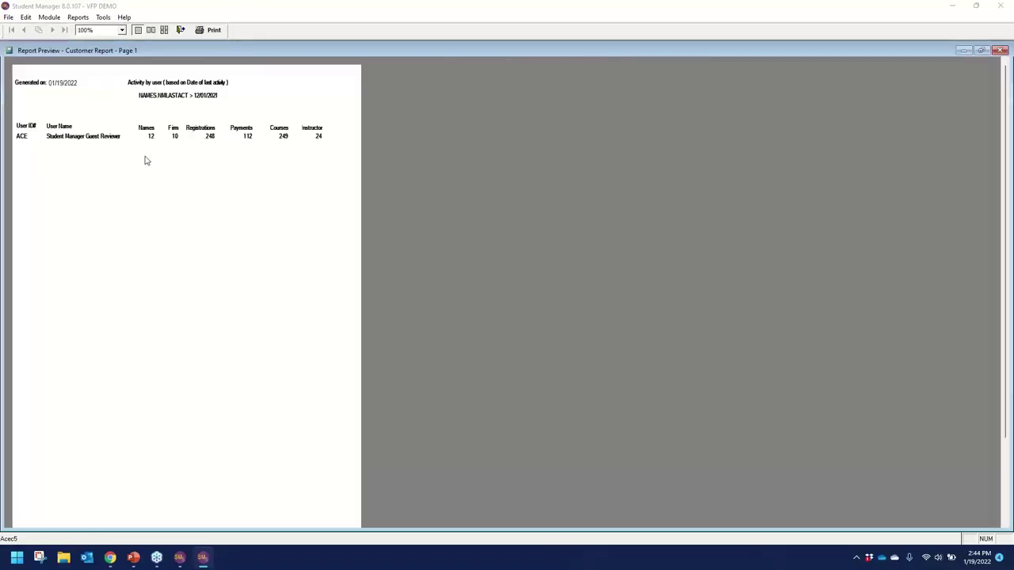
pyautogui.click(121, 31)
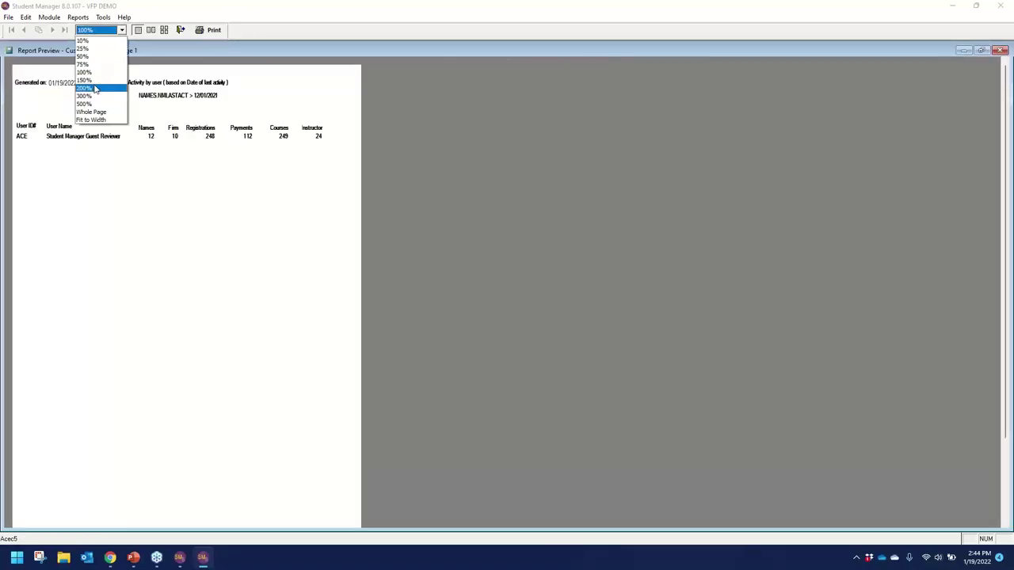
pyautogui.click(95, 88)
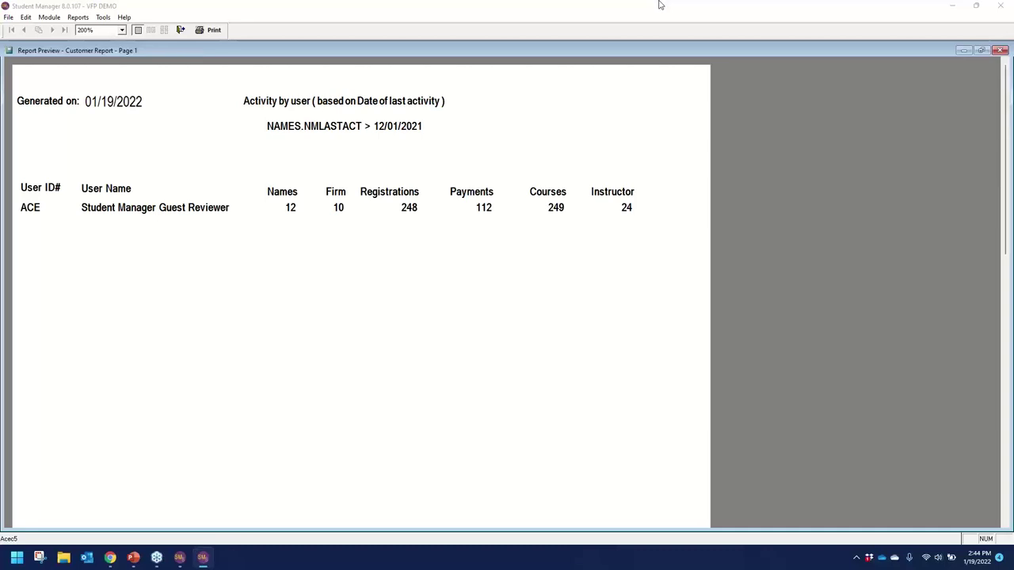
pyautogui.click(181, 30)
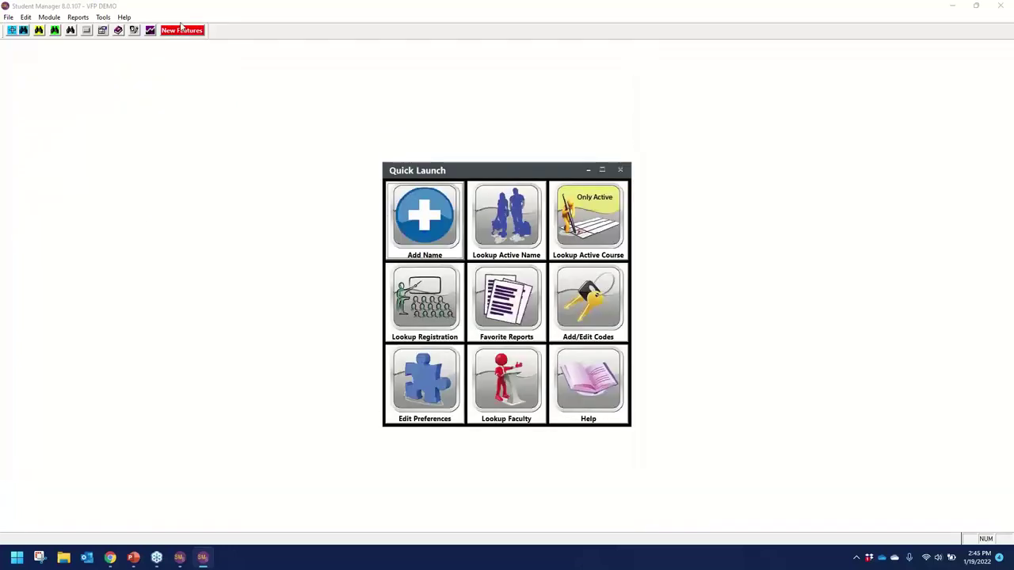
# Back in the SQL demo, close the report preview and open the Cashbox report setup.
pyautogui.click(179, 557)
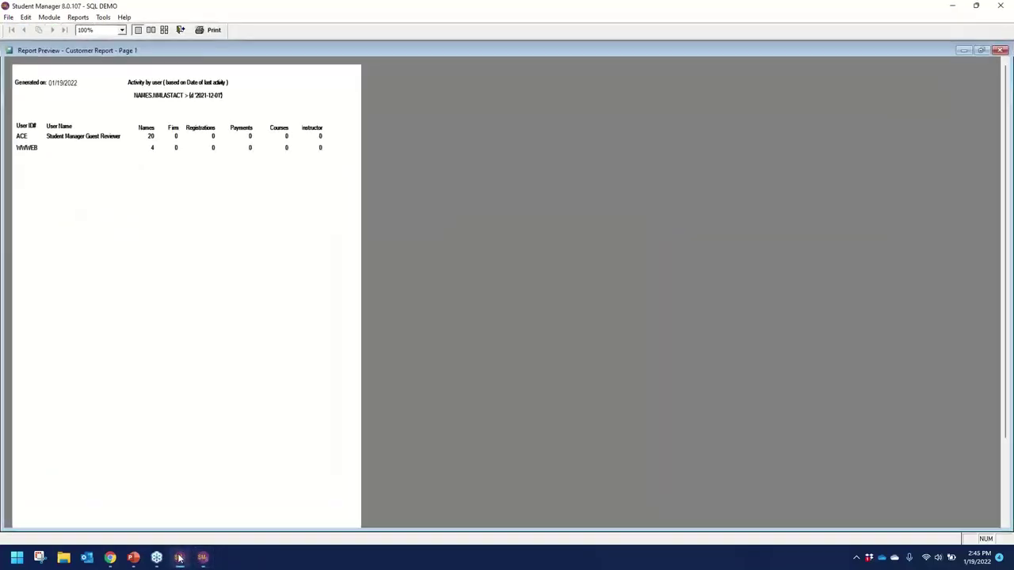
pyautogui.click(181, 30)
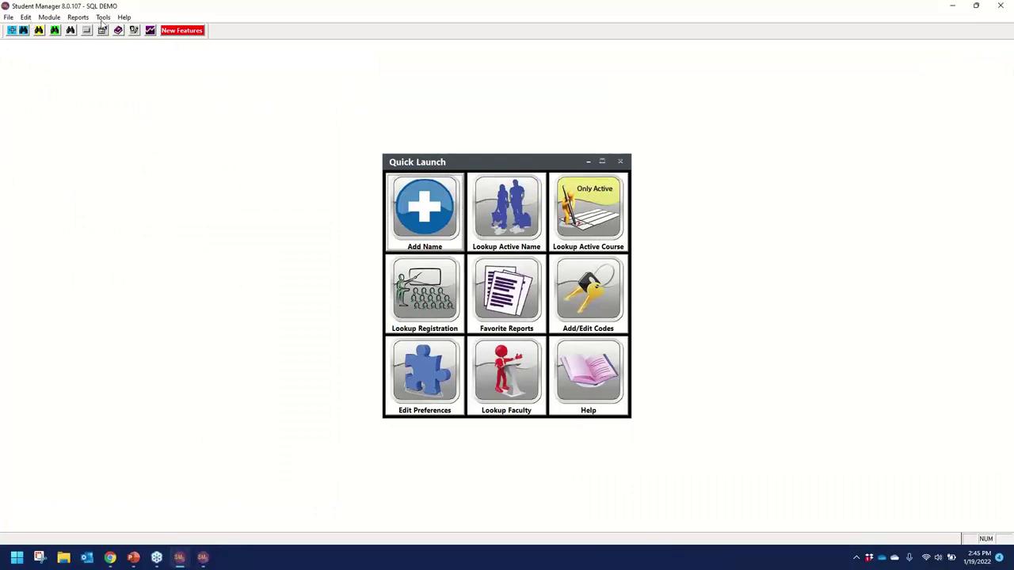
pyautogui.click(77, 16)
pyautogui.moveTo(167, 32)
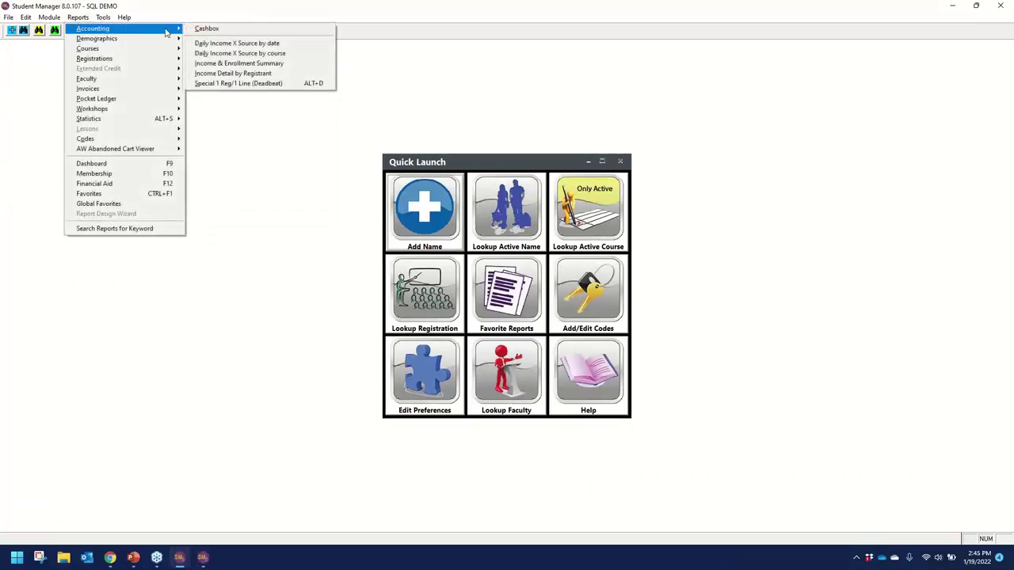
pyautogui.click(208, 28)
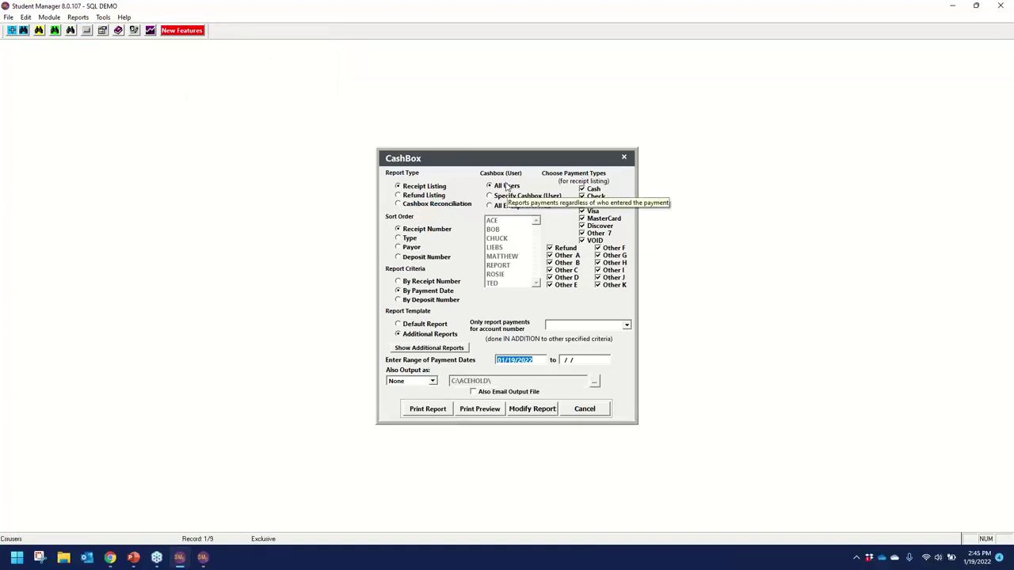
# Limit the Cashbox listing to the ACE cashbox, dates 01/19/2021 to 01/19/2022, and preview.
pyautogui.click(527, 196)
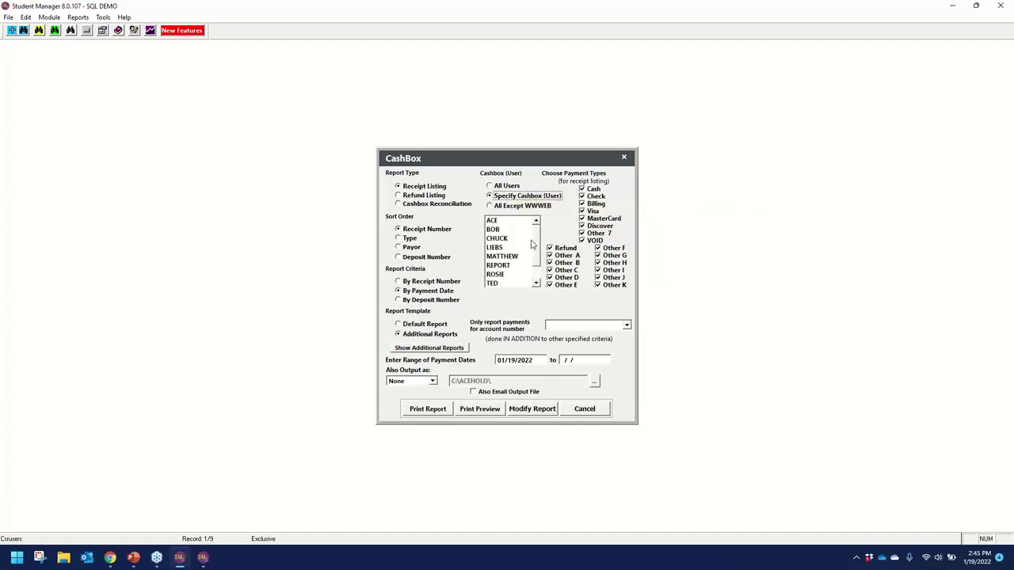
pyautogui.scroll(-1, 537, 247)
pyautogui.click(536, 221)
pyautogui.click(493, 221)
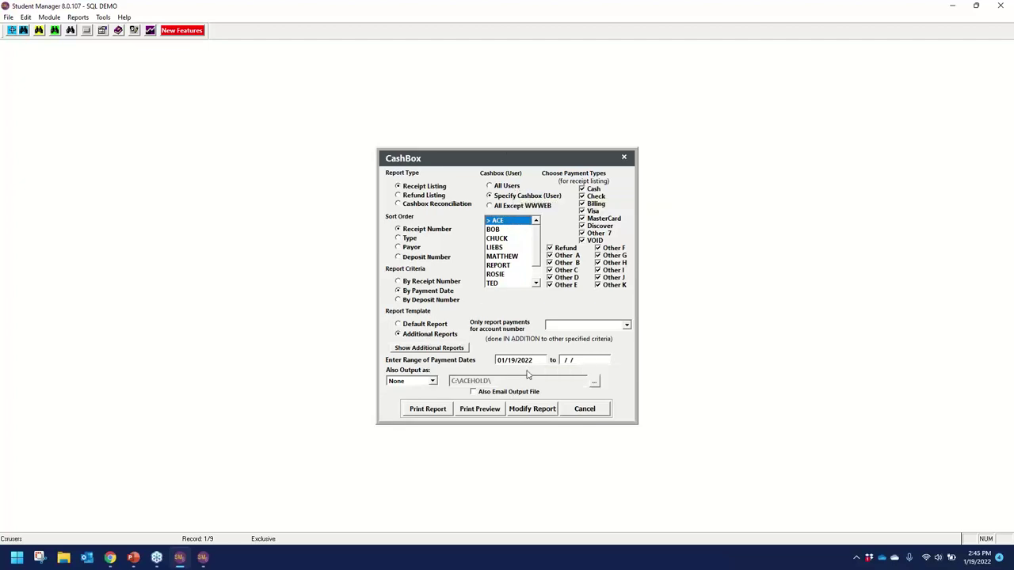
pyautogui.write('1')
pyautogui.press('Tab')
pyautogui.write('01192222')
pyautogui.click(491, 411)
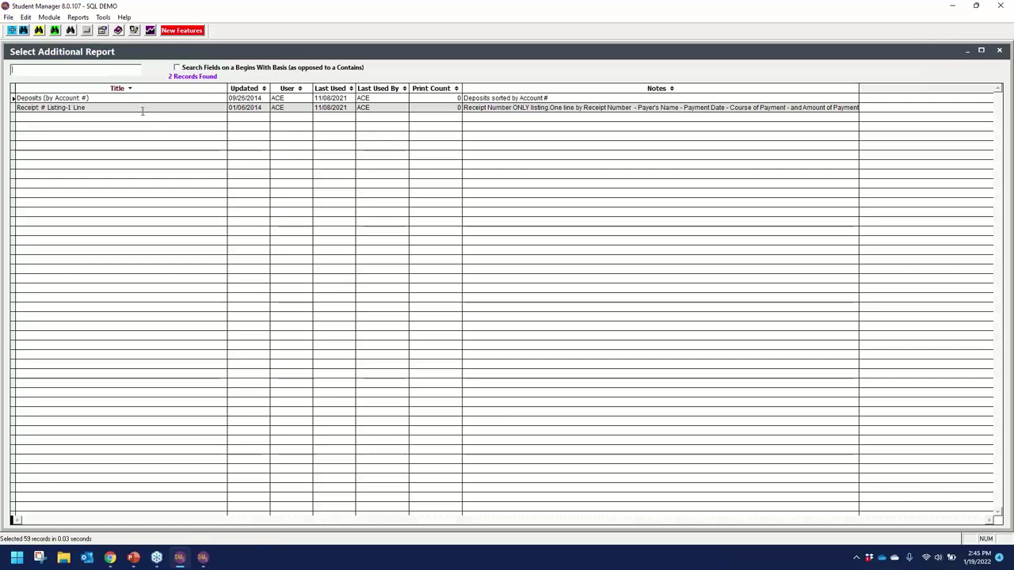
# Preview the Receipt # Listing deposit report, close it, and bring up the online reference guide.
pyautogui.doubleClick(191, 156)
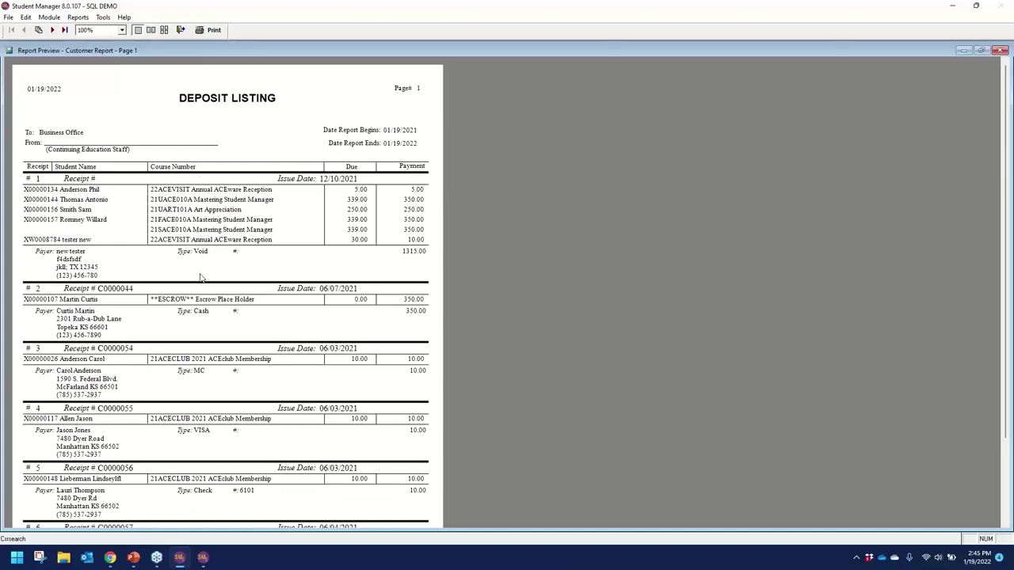
pyautogui.scroll(-2, 202, 285)
pyautogui.scroll(-3, 201, 286)
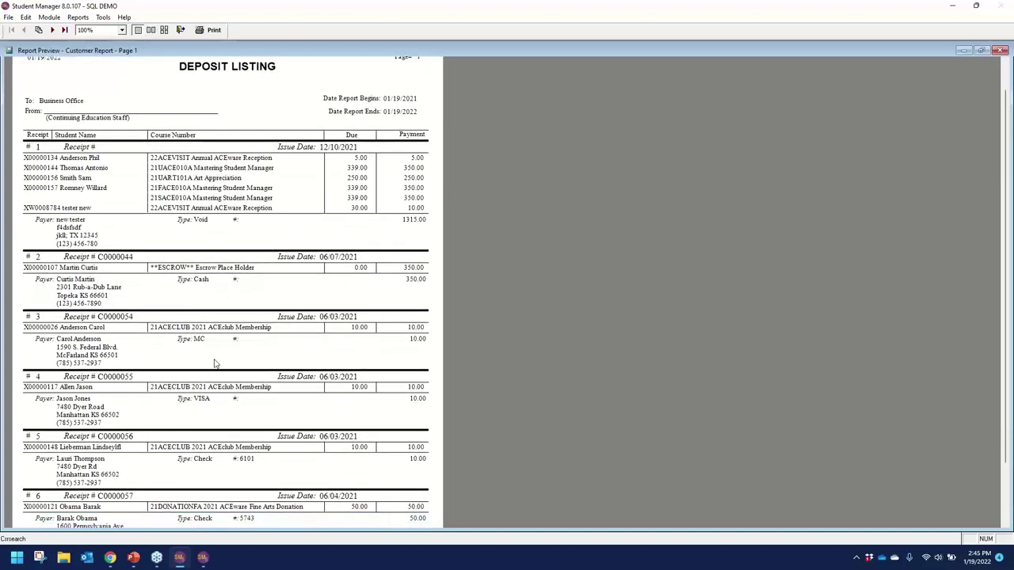
pyautogui.click(180, 30)
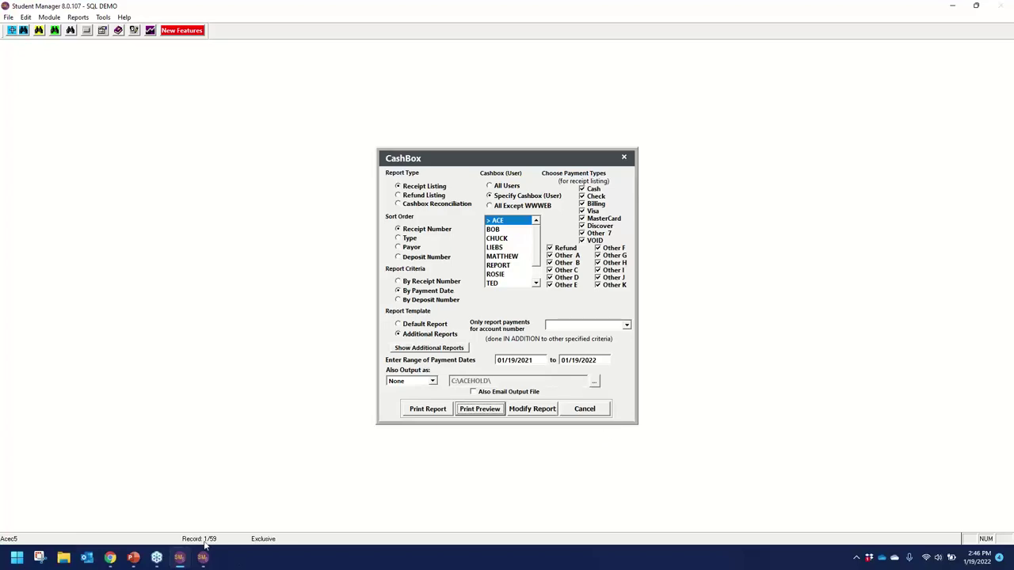
pyautogui.click(110, 558)
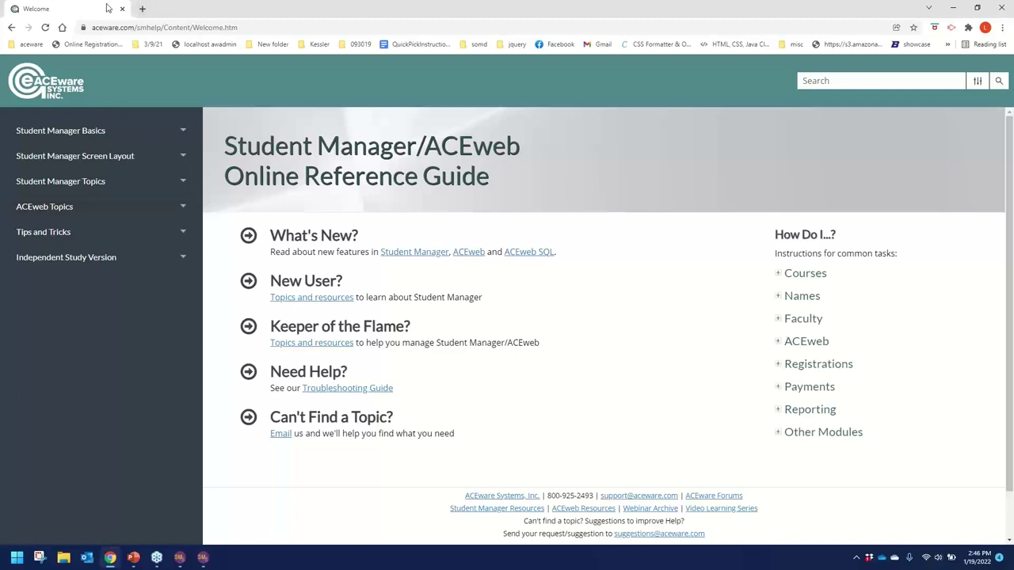
# Load the Staff Web Access page at localhost/managerweb.awp in a new browser tab.
pyautogui.click(142, 8)
pyautogui.write('localhost/manager')
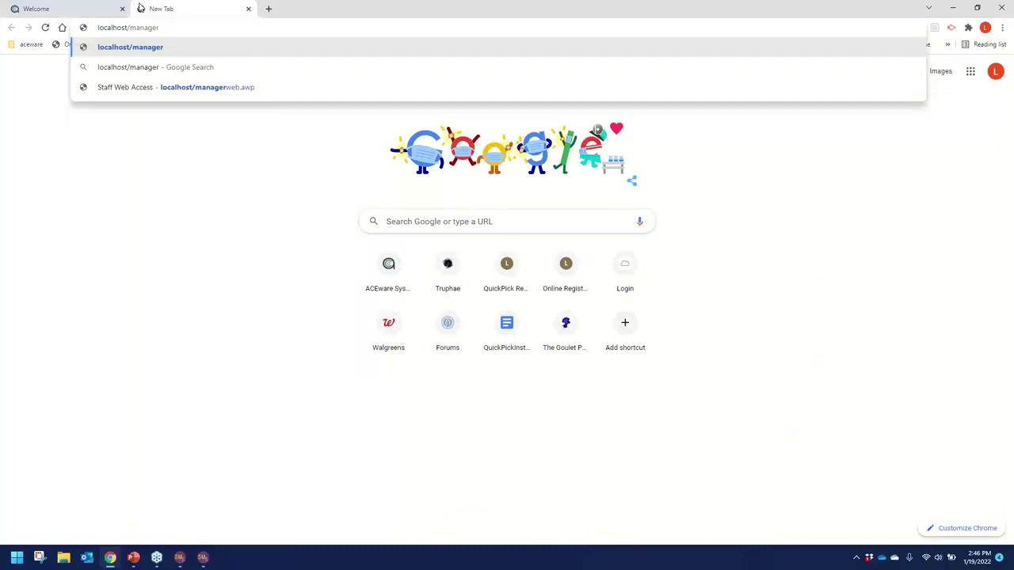
pyautogui.press('Down')
pyautogui.press('Down')
pyautogui.press('Return')
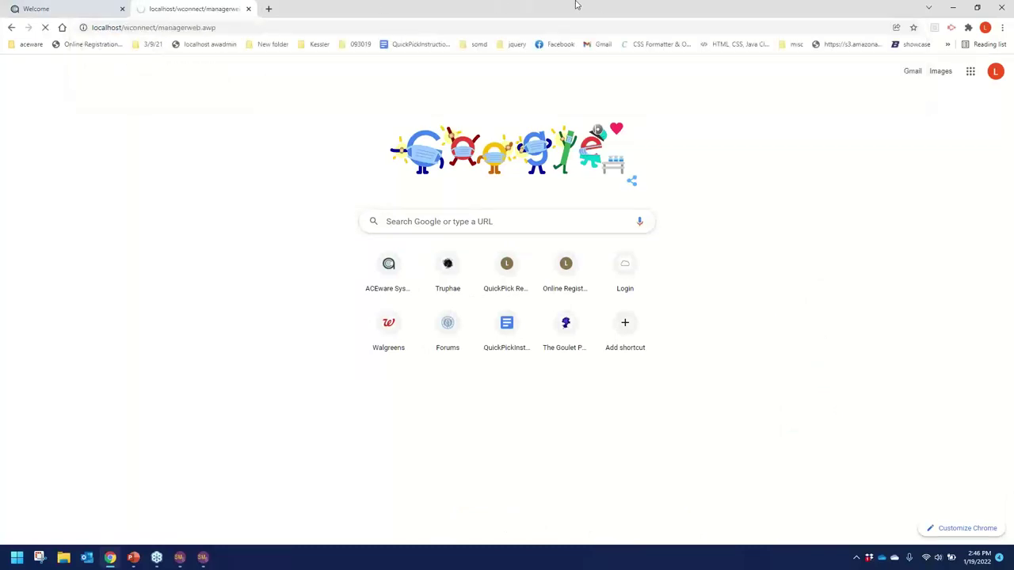
# Log on with the saved Student Manager staff user ID and the account password.
pyautogui.click(326, 301)
pyautogui.click(304, 327)
pyautogui.click(315, 329)
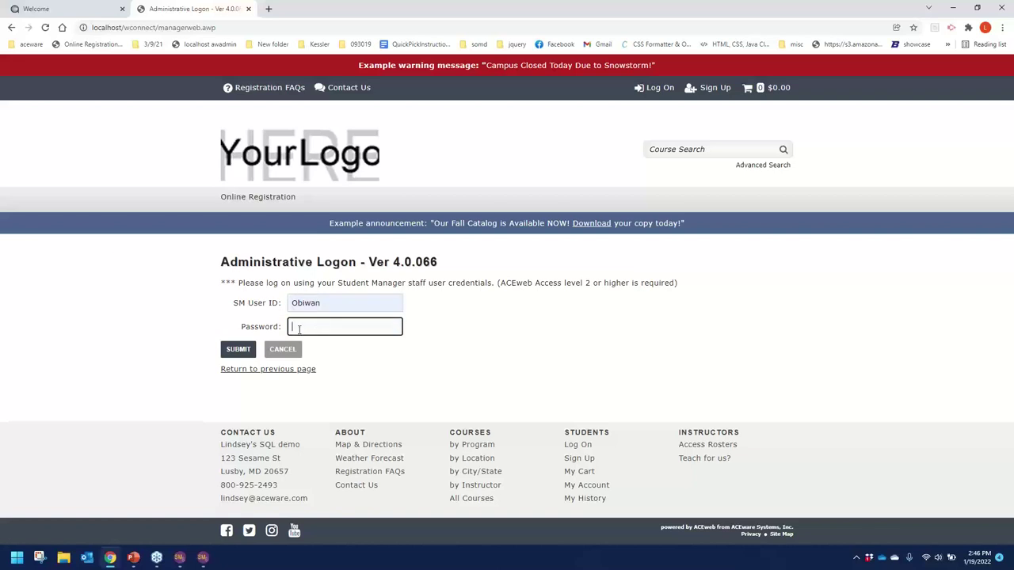
pyautogui.write('•••••••••••••••••')
pyautogui.press('Return')
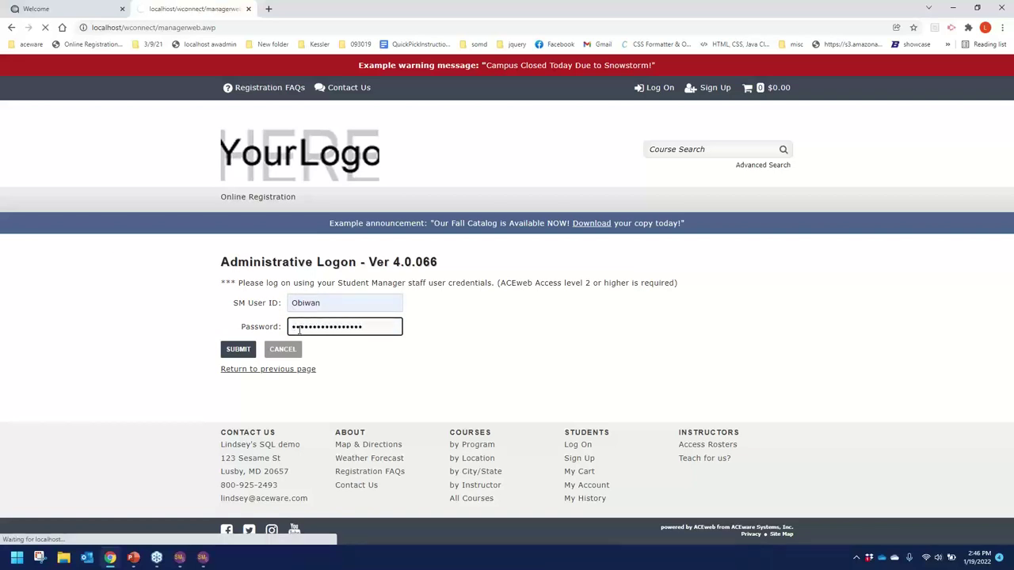
pyautogui.scroll(-1, 518, 395)
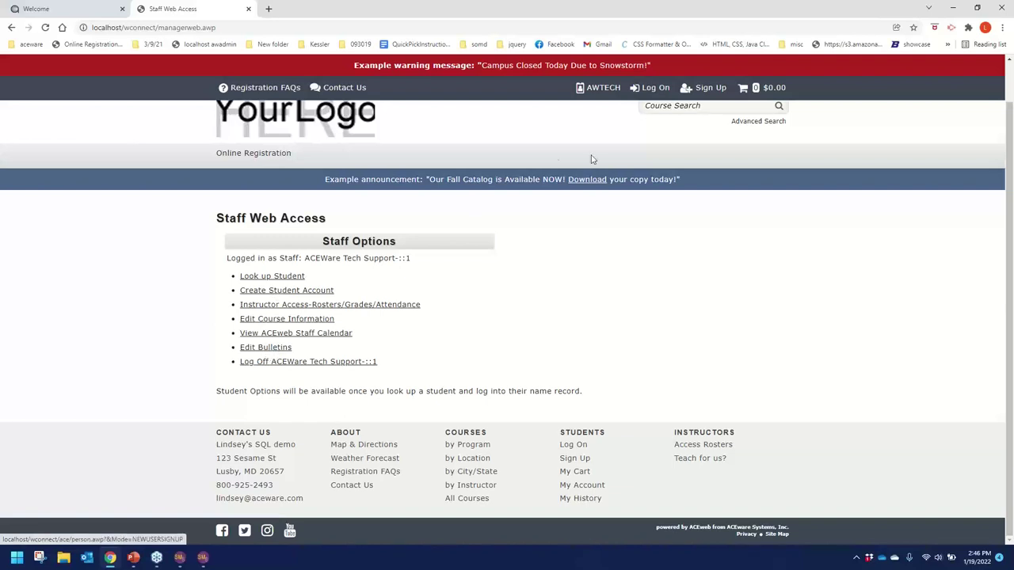
# Highlight the campus warning message at the top of the staff page.
pyautogui.scroll(1, 555, 151)
pyautogui.scroll(1, 507, 140)
pyautogui.moveTo(310, 66); pyautogui.dragTo(761, 69)
pyautogui.scroll(-1, 507, 238)
pyautogui.moveTo(690, 179); pyautogui.dragTo(203, 181)
pyautogui.scroll(1, 404, 321)
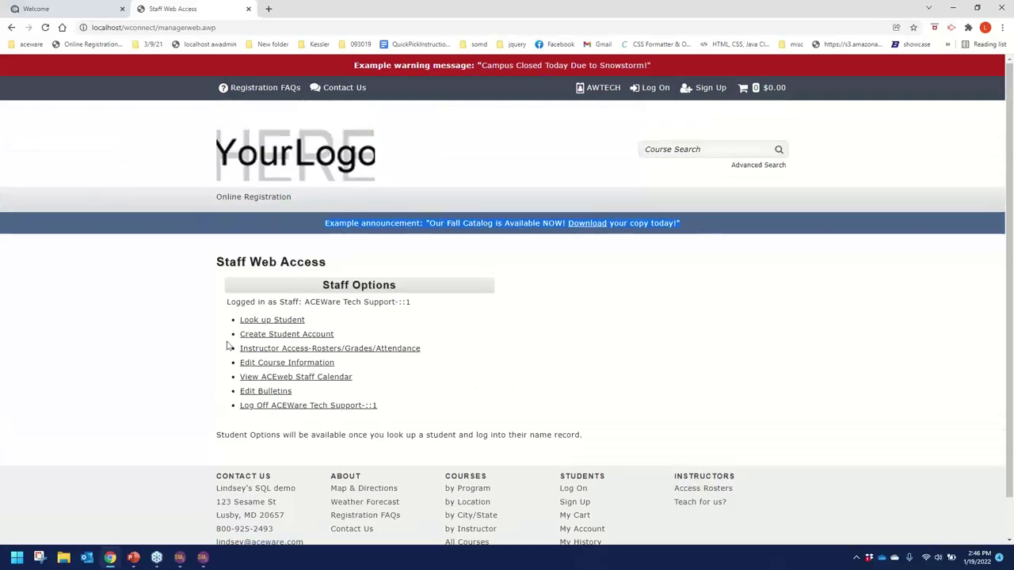
# Look up a student, log on as them, and try Pay an Invoice.
pyautogui.click(284, 322)
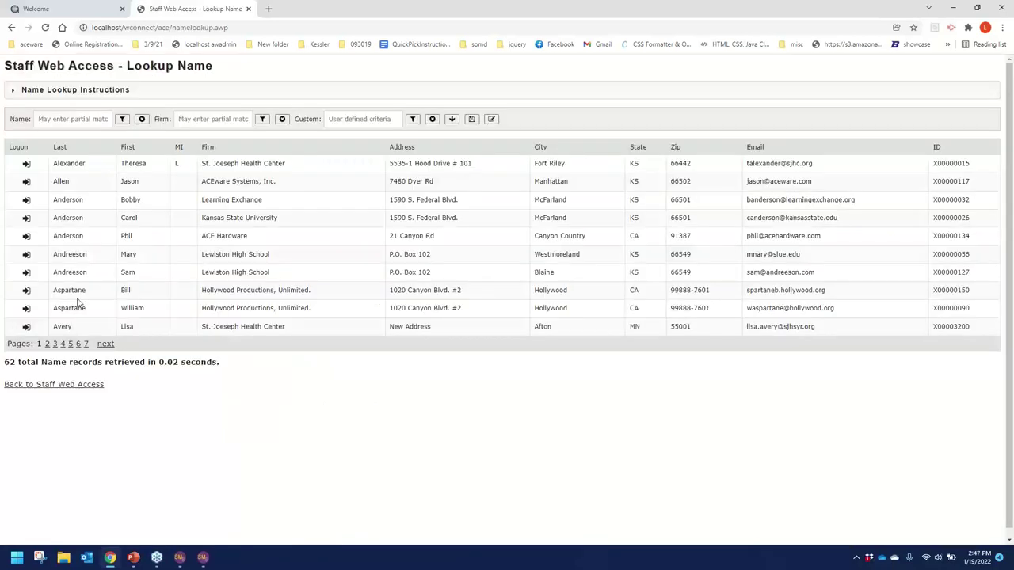
pyautogui.click(27, 290)
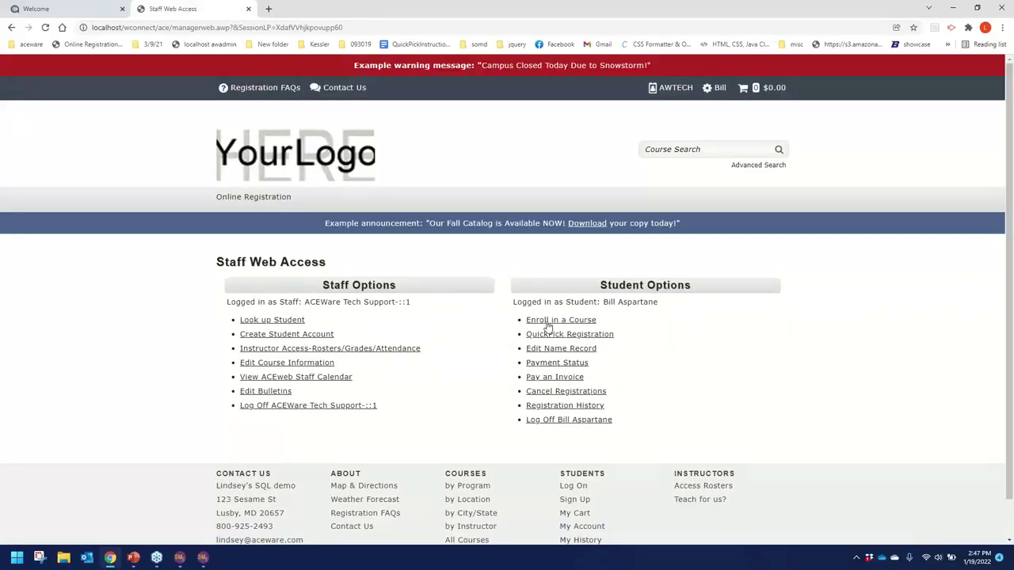
pyautogui.click(565, 382)
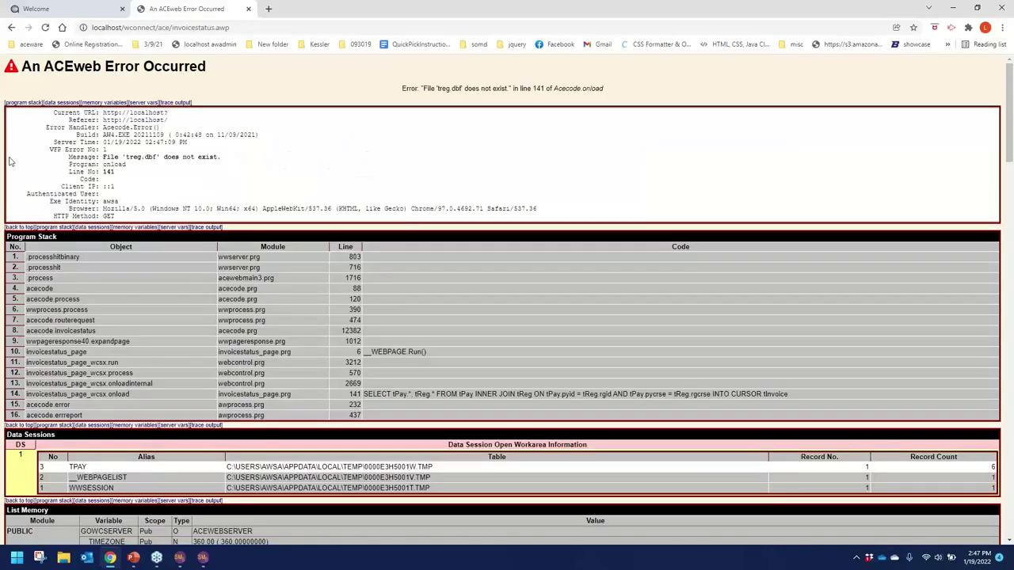
# Leave the error, then browse ACEware Users Proficiency Certificate to the 07/19/22 Mastering Student Manager course.
pyautogui.click(12, 27)
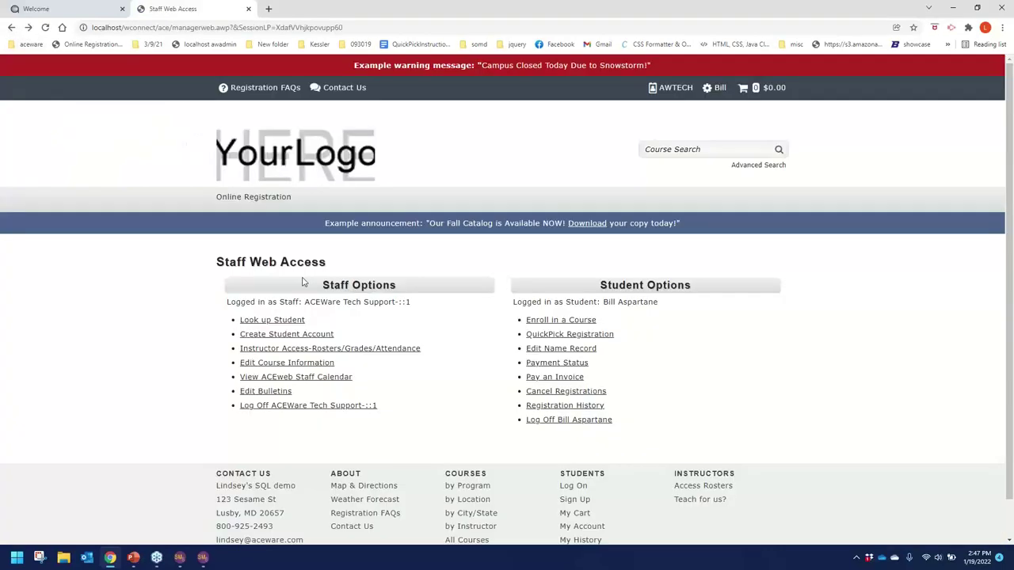
pyautogui.click(586, 321)
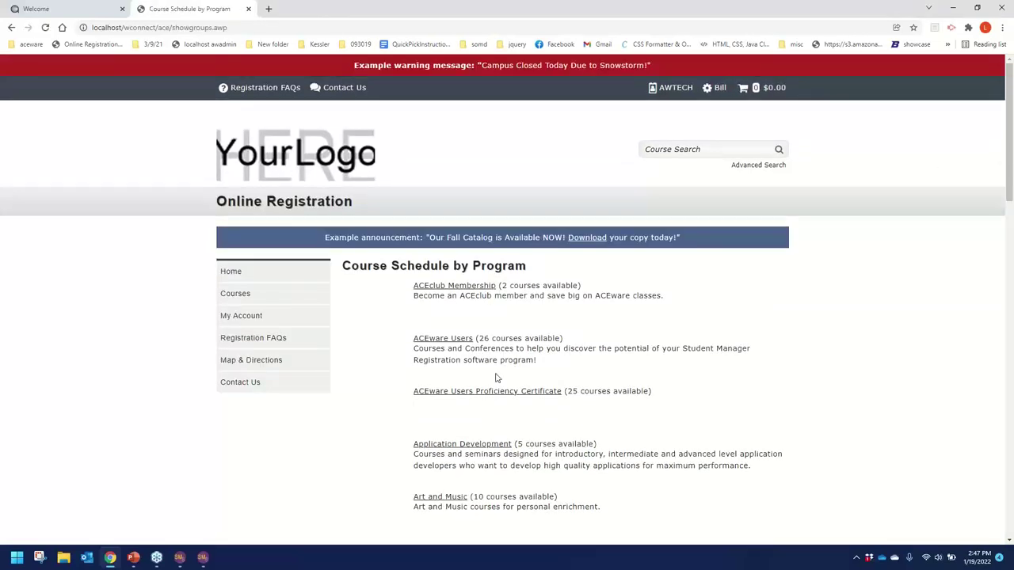
pyautogui.scroll(-2, 475, 333)
pyautogui.click(479, 286)
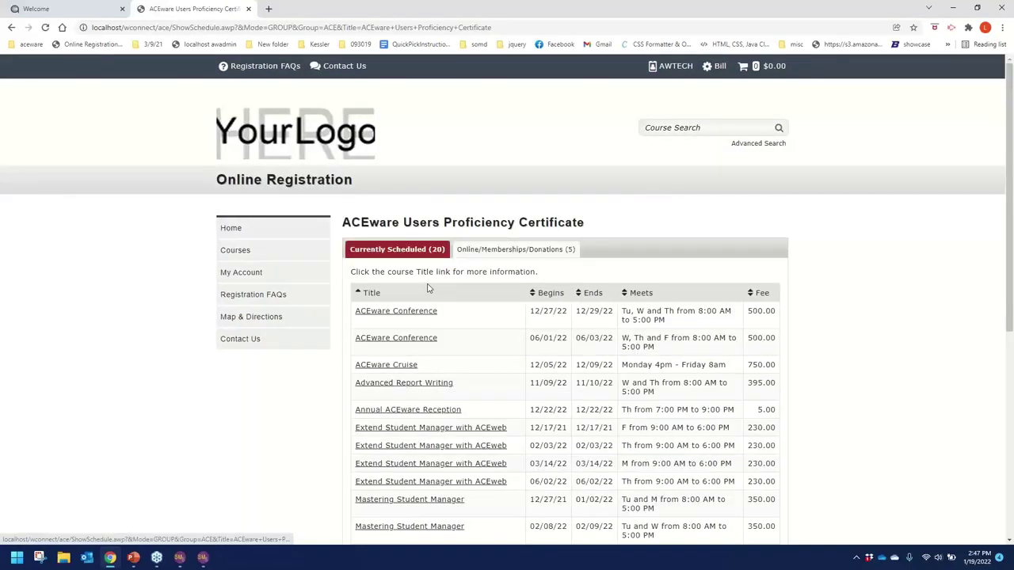
pyautogui.scroll(-5, 502, 348)
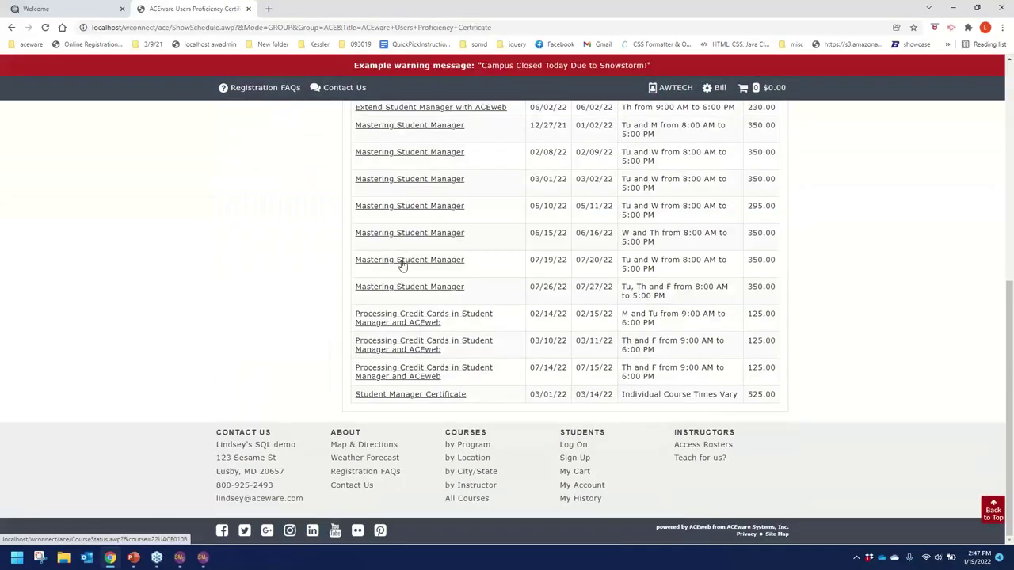
pyautogui.click(401, 262)
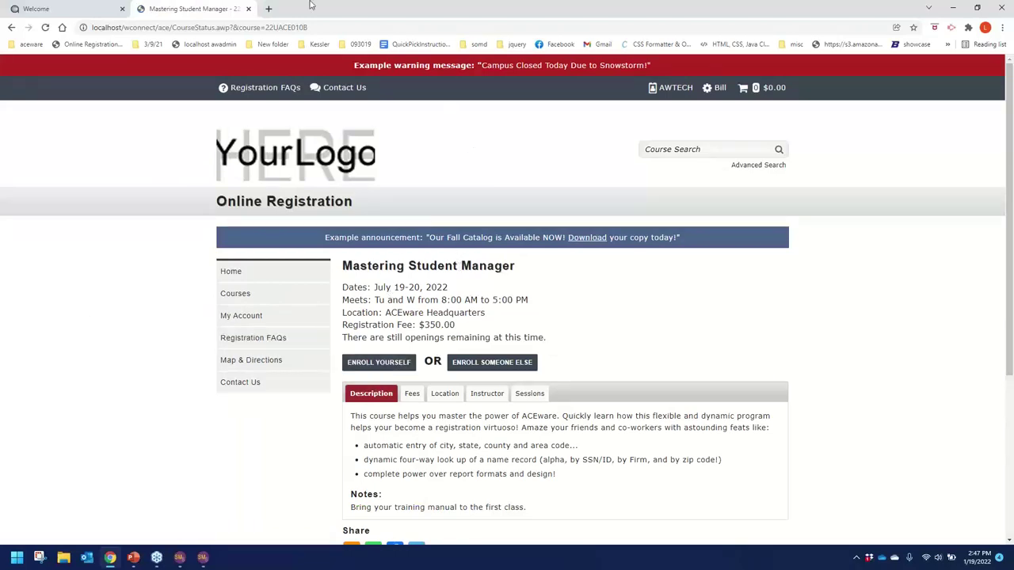
pyautogui.click(63, 8)
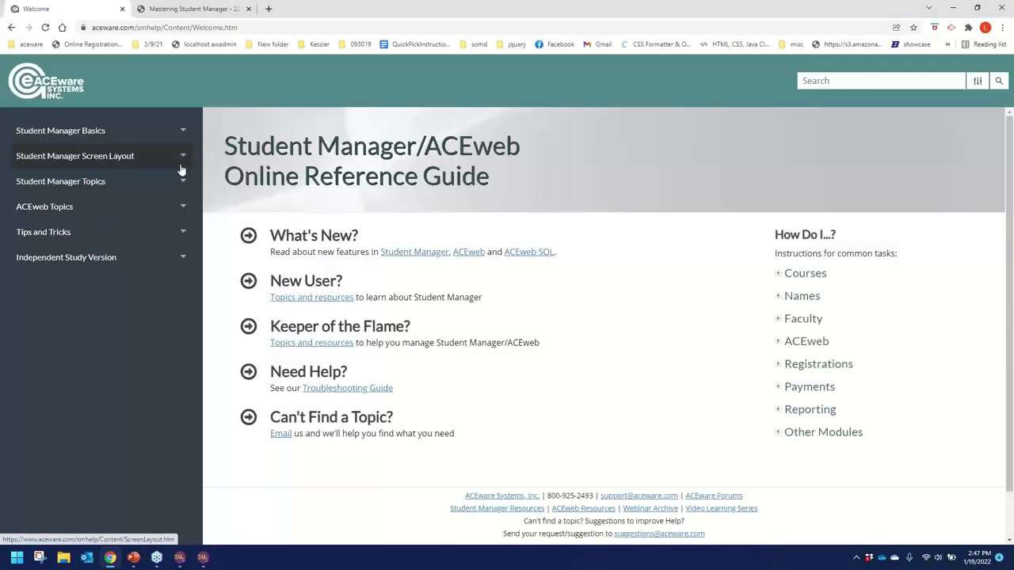
# Close the second Student Manager window with Alt+F4.
pyautogui.click(203, 557)
pyautogui.hotkey('alt', 'F4')
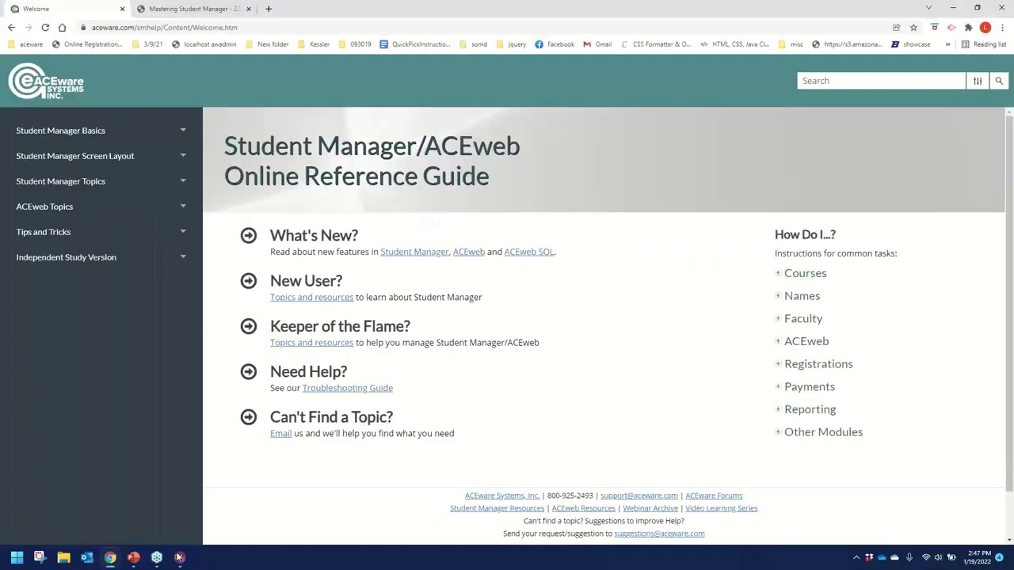
pyautogui.moveTo(136, 553)
# Briefly present slide 39, the Next Webinar announcement, from the current slide, then end the show.
pyautogui.click(133, 559)
pyautogui.click(75, 483)
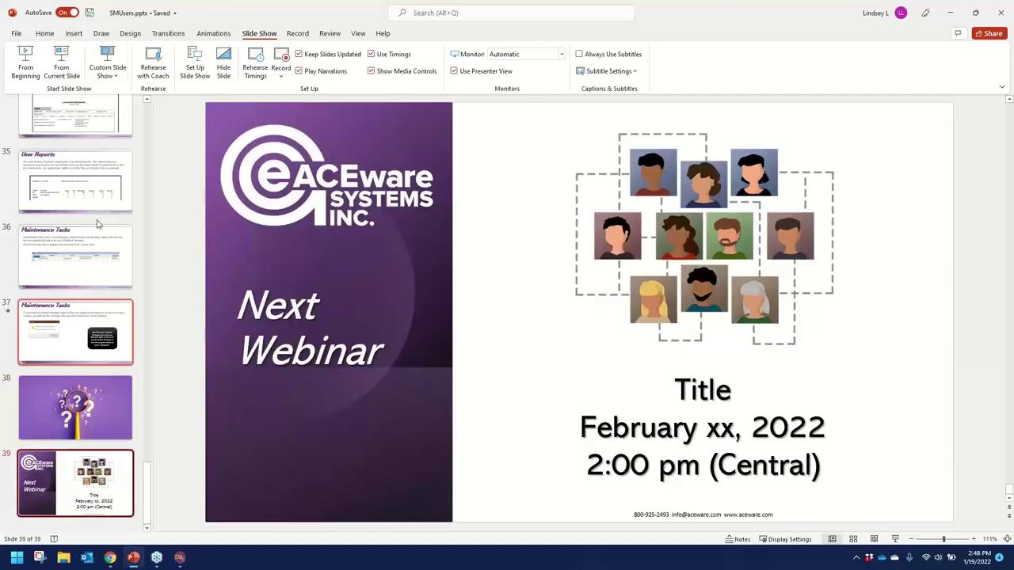
pyautogui.click(62, 64)
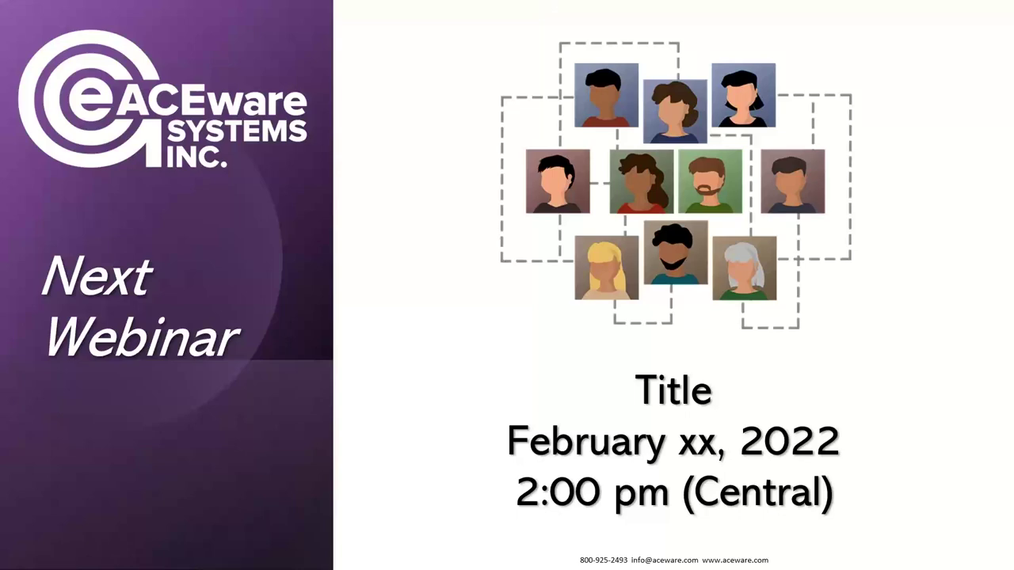
pyautogui.press('Escape')
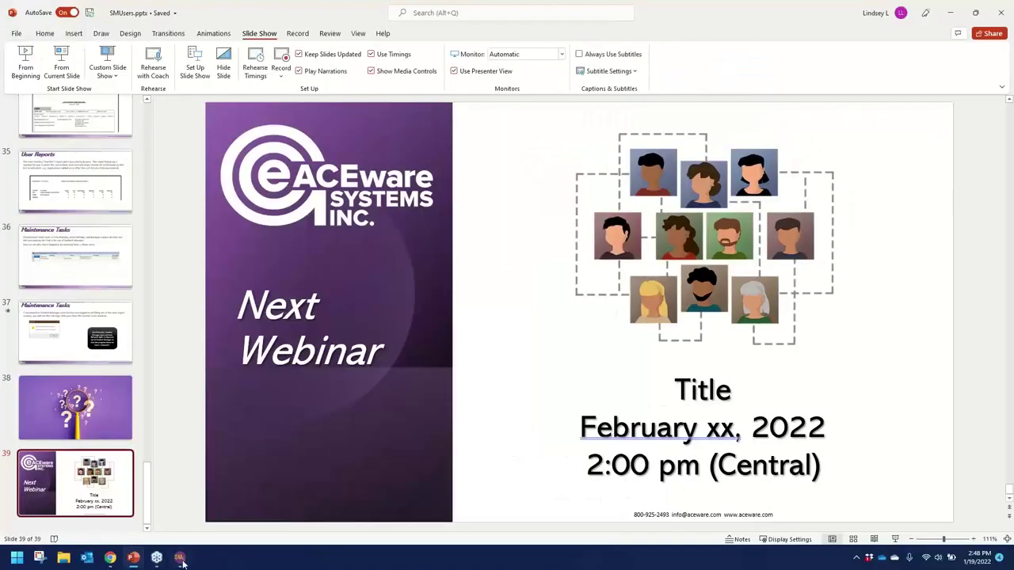
pyautogui.click(181, 558)
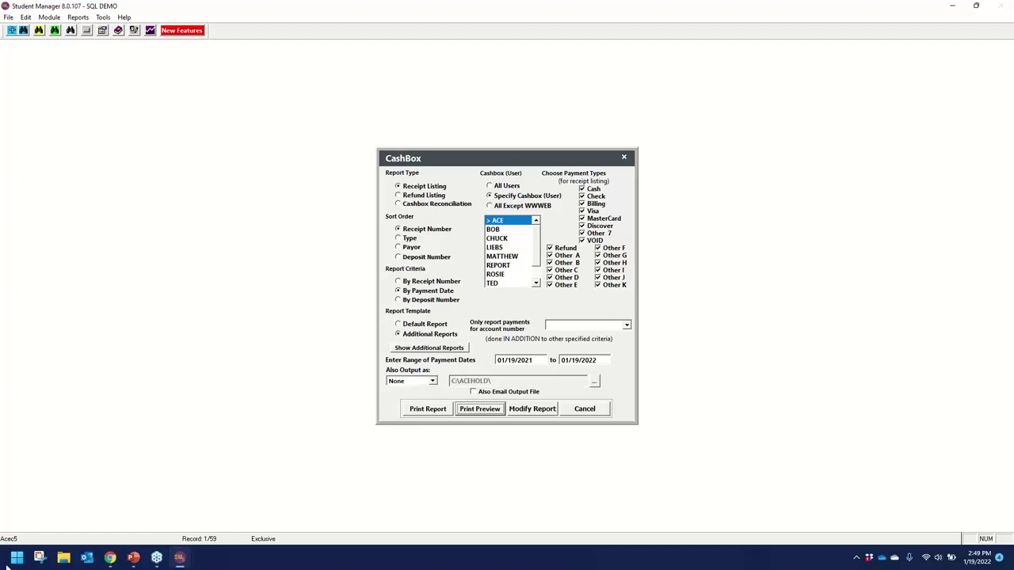
# Show the aceware.com/events page in Chrome, then minimize Chrome and cancel the Cashbox dialog.
pyautogui.click(110, 558)
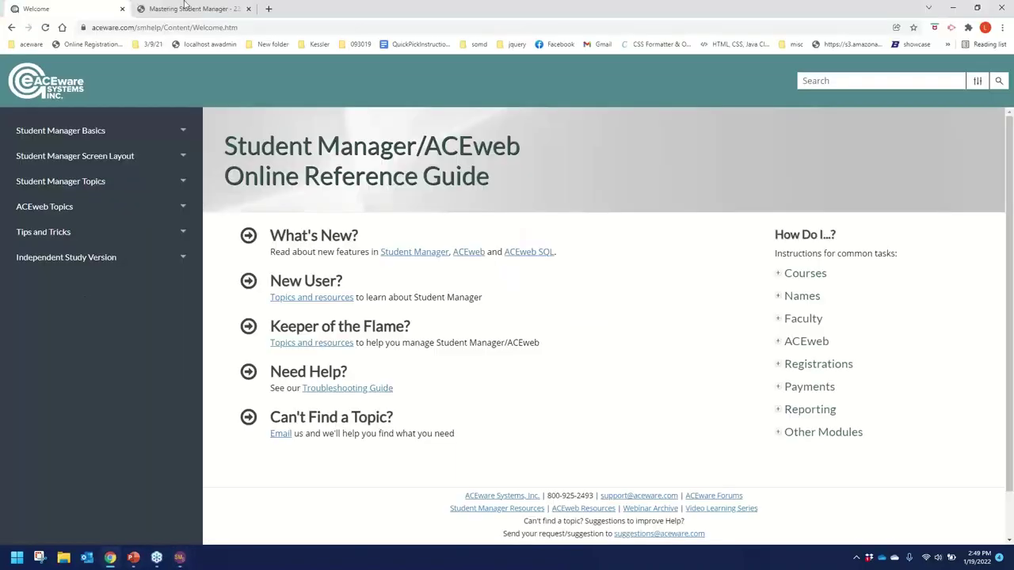
pyautogui.click(135, 32)
pyautogui.write('/event')
pyautogui.press('Down')
pyautogui.press('Down')
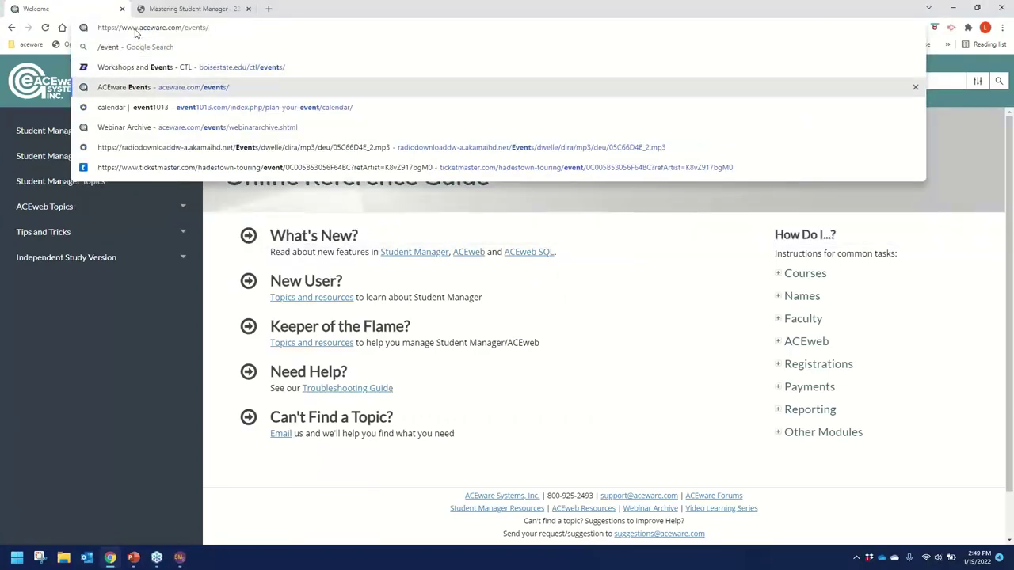
pyautogui.press('Return')
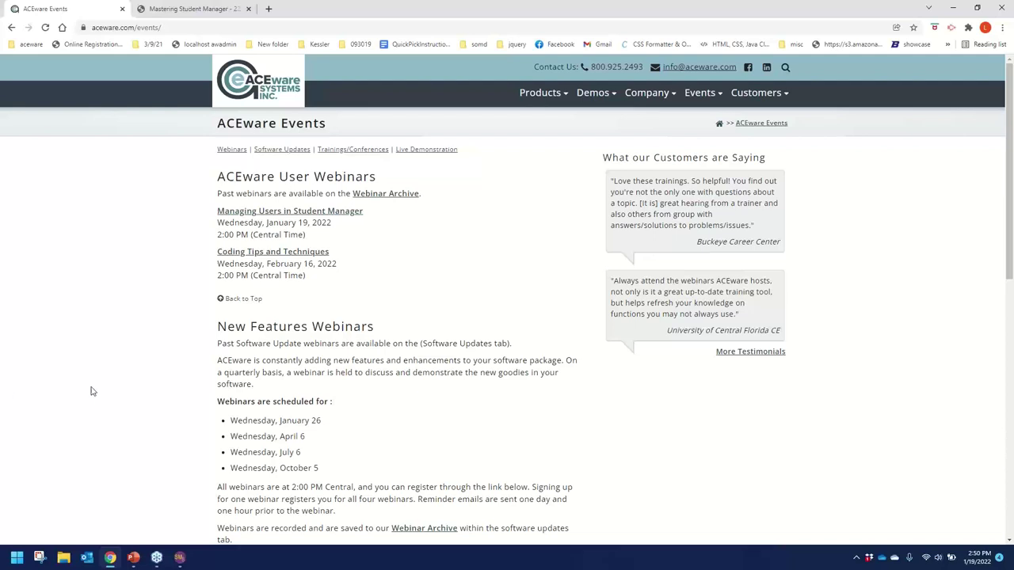
pyautogui.click(955, 8)
pyautogui.click(584, 409)
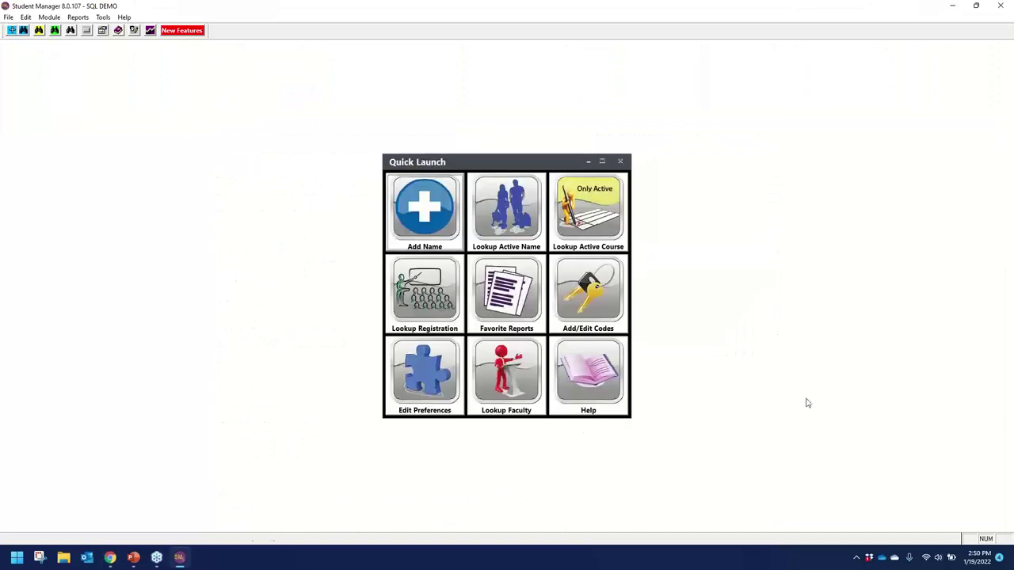